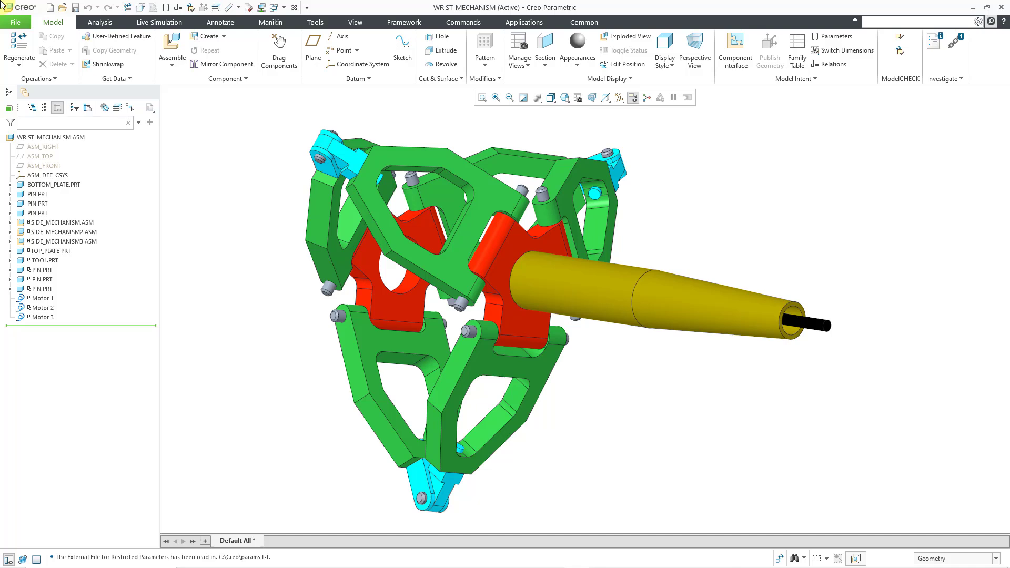
{"action": "left_click", "coordinate": [100, 225]}
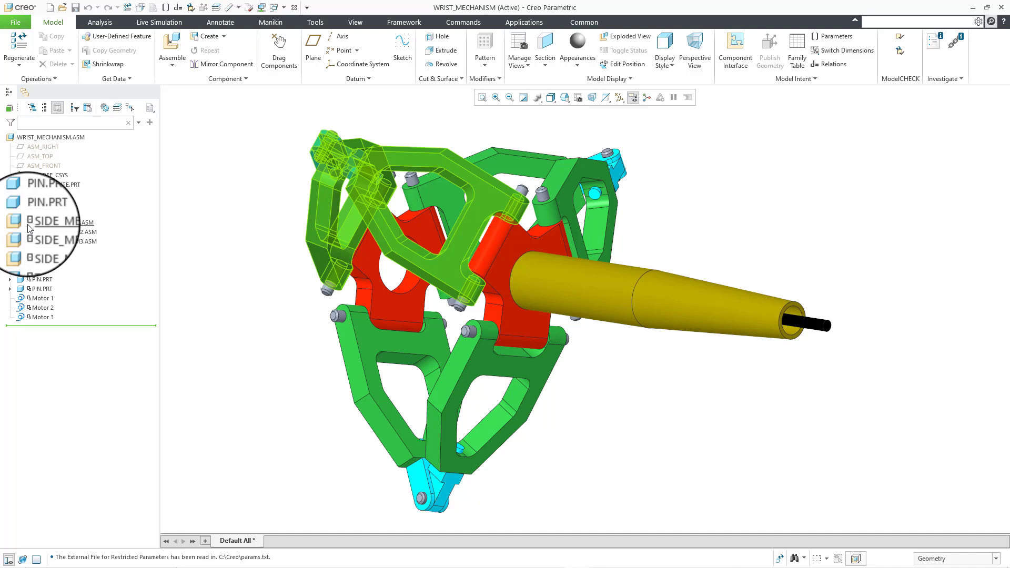
{"action": "left_click", "coordinate": [224, 173]}
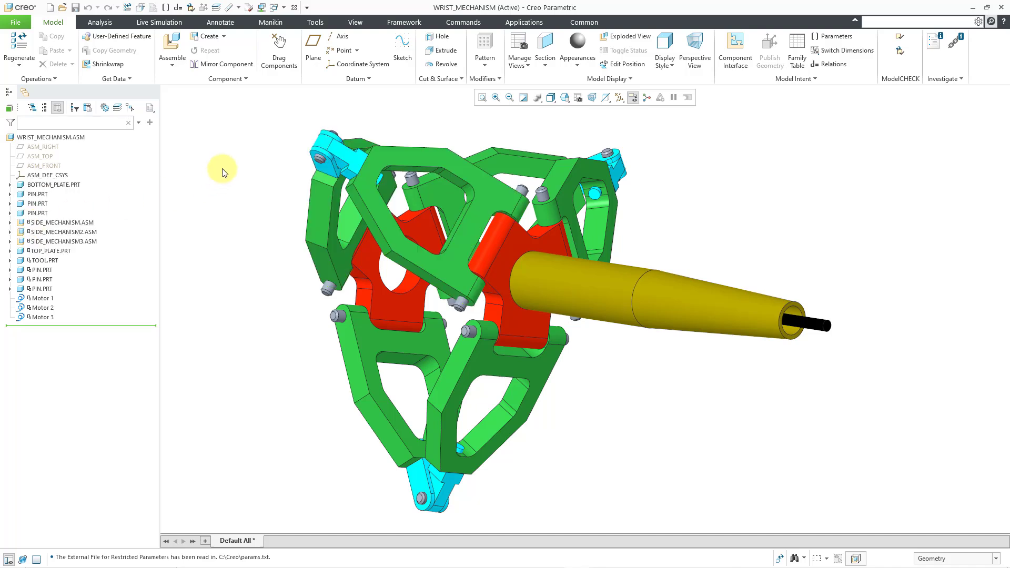
Start Drag Components and display the saved snapshot "one", accepting its outdated state.
{"action": "left_click", "coordinate": [278, 68]}
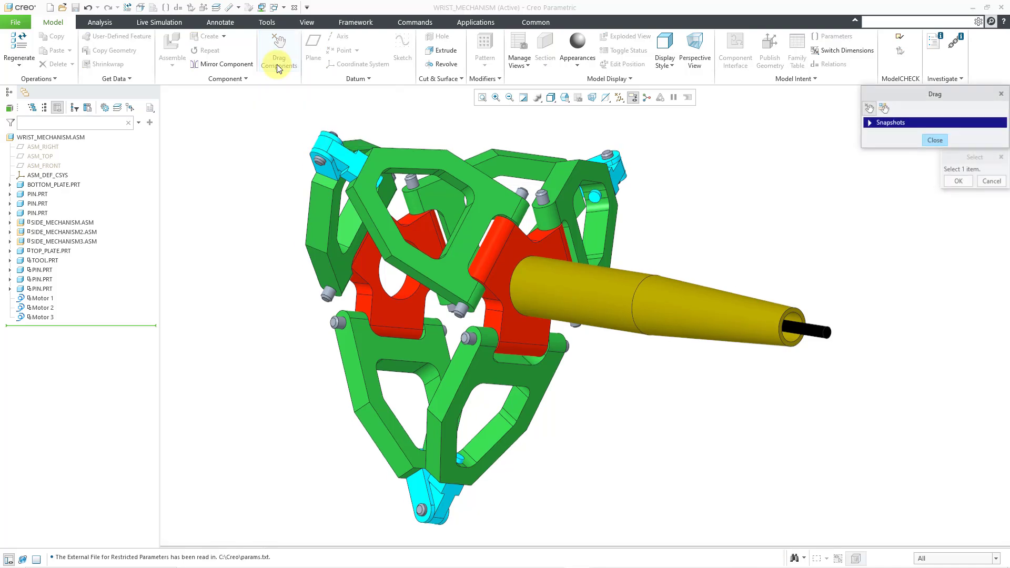
{"action": "left_click", "coordinate": [868, 124]}
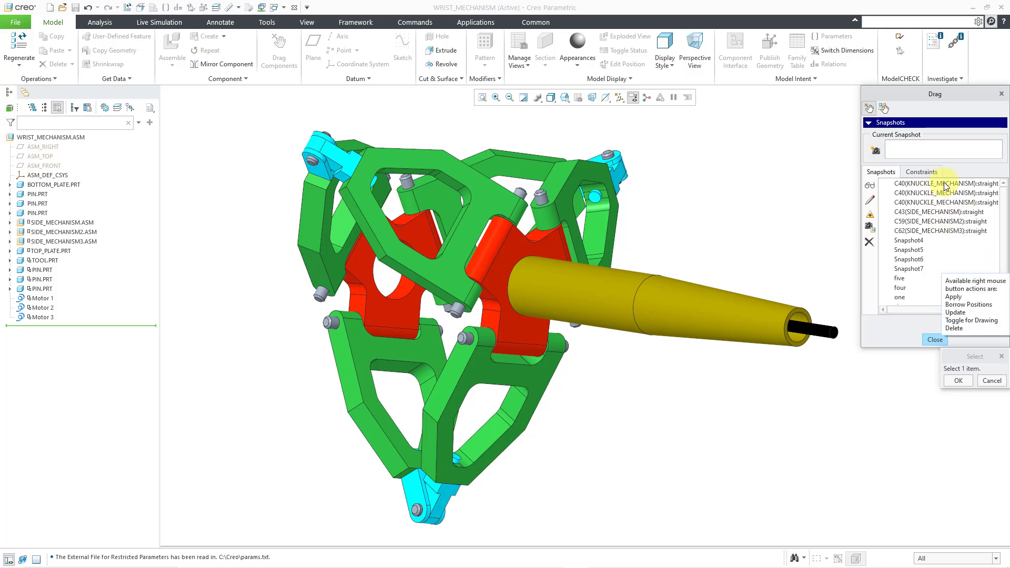
{"action": "scroll", "coordinate": [944, 249], "scroll_direction": "down", "scroll_amount": 1}
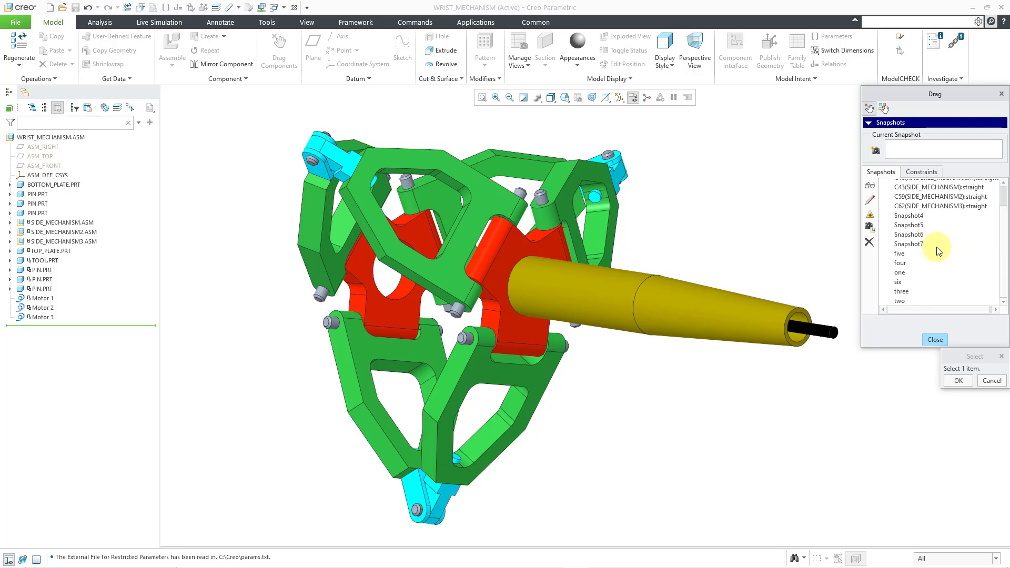
{"action": "left_click", "coordinate": [898, 273]}
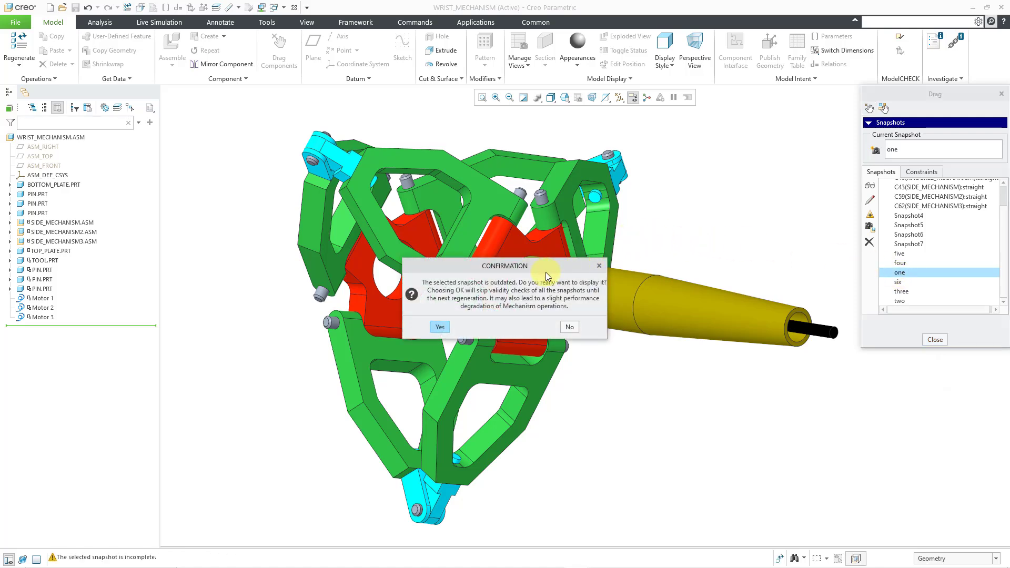
{"action": "left_click", "coordinate": [439, 327]}
{"action": "middle_click_drag", "start_coordinate": [625, 219], "coordinate": [563, 250]}
{"action": "scroll", "coordinate": [563, 249], "scroll_direction": "up", "scroll_amount": 2}
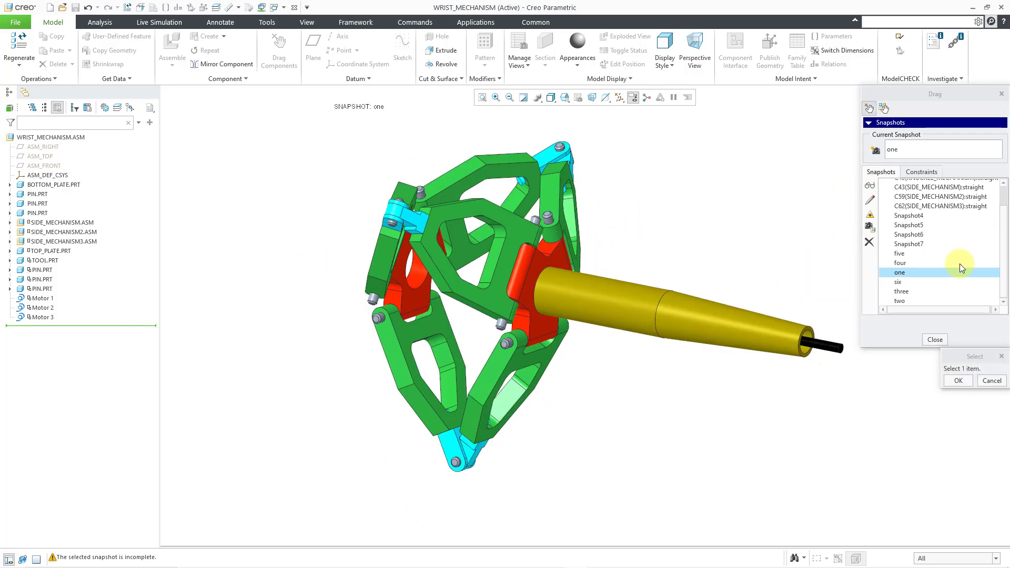
Preview snapshots two, three, four, Snapshot5, Snapshot6 and Snapshot7, and return the mechanism to snapshot one before leaving Drag Components.
{"action": "left_click", "coordinate": [902, 300]}
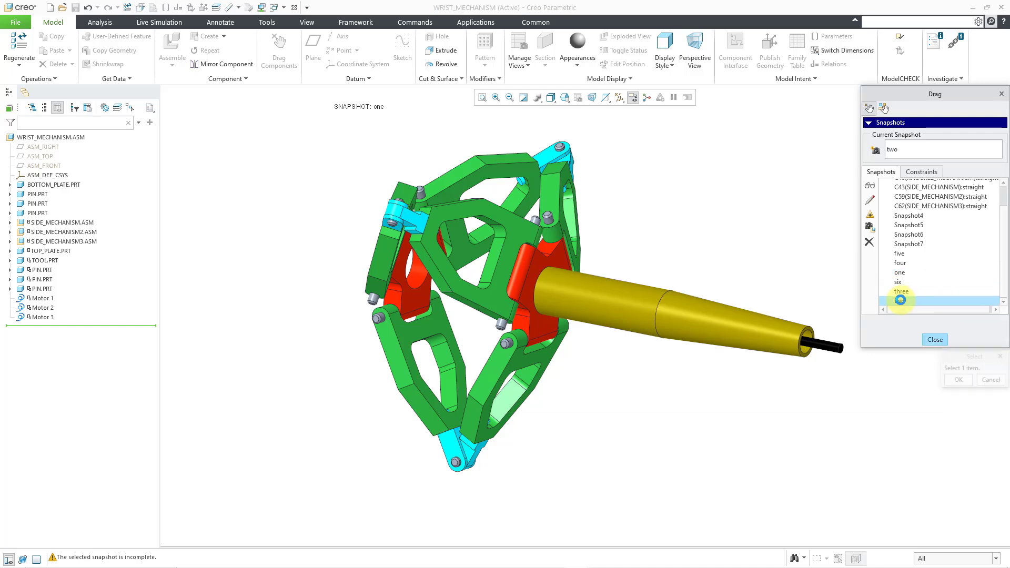
{"action": "left_click", "coordinate": [902, 292]}
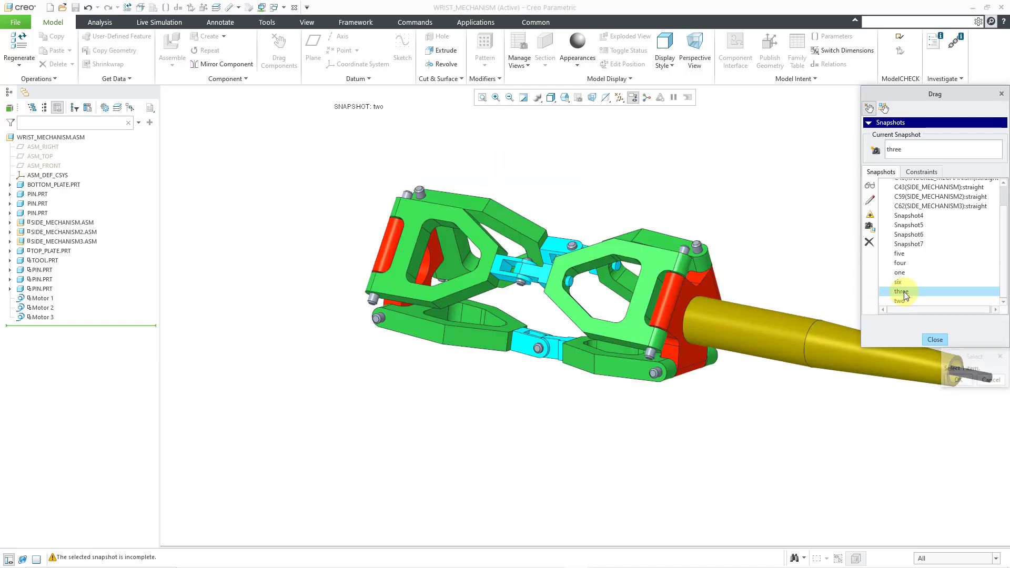
{"action": "left_click", "coordinate": [907, 265]}
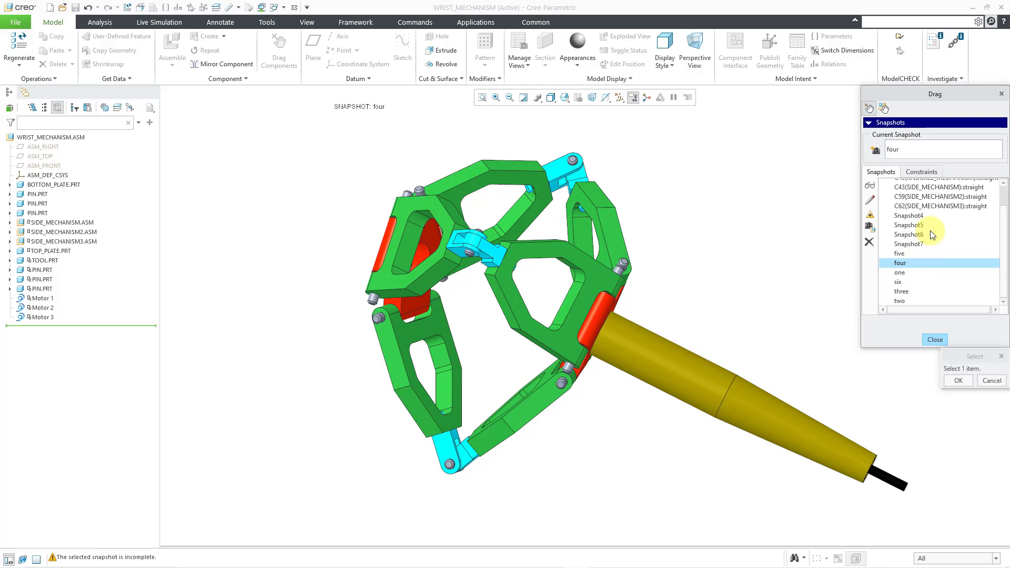
{"action": "left_click", "coordinate": [918, 226]}
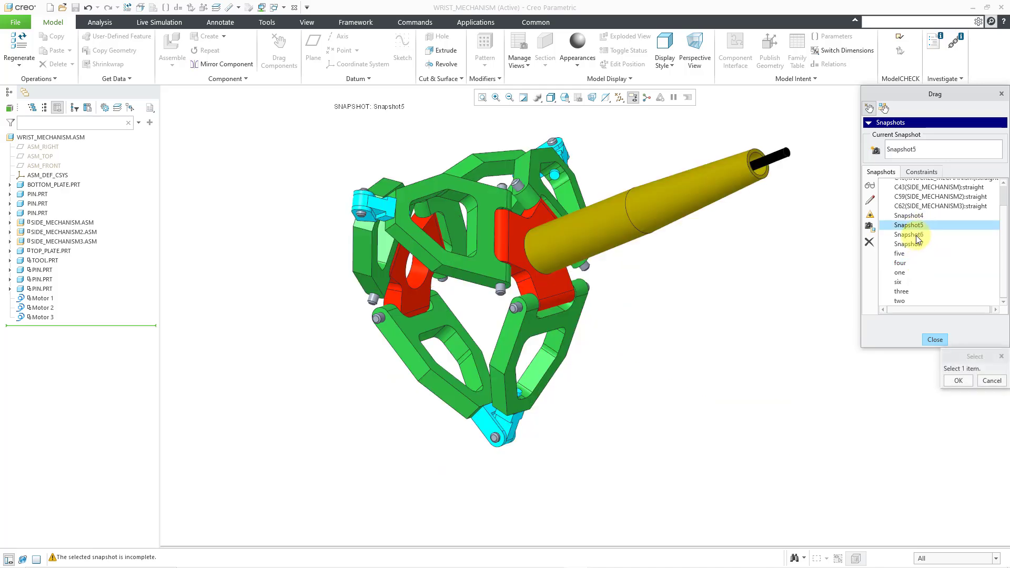
{"action": "left_click", "coordinate": [917, 235]}
{"action": "left_click", "coordinate": [913, 243]}
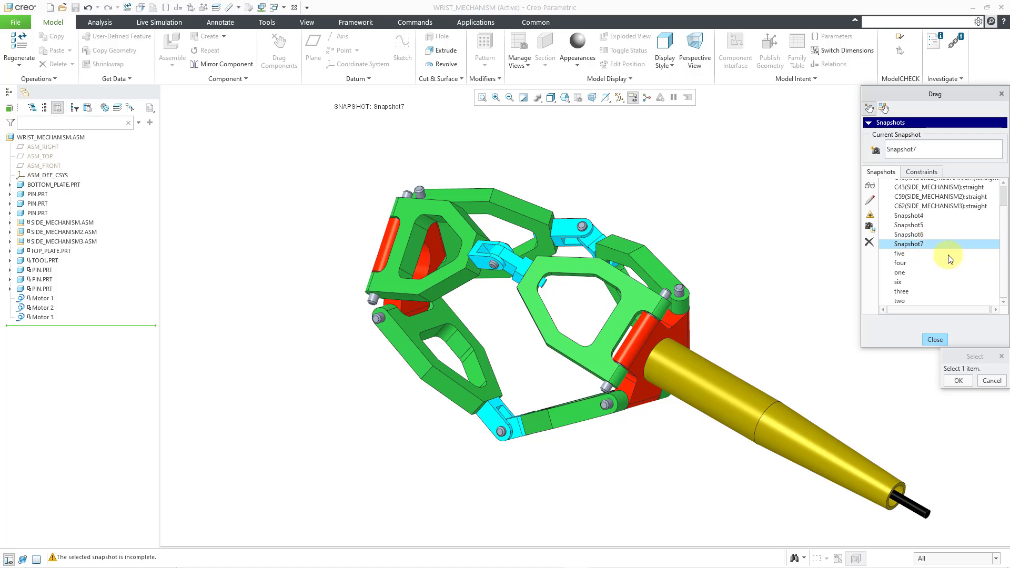
{"action": "left_click", "coordinate": [898, 275]}
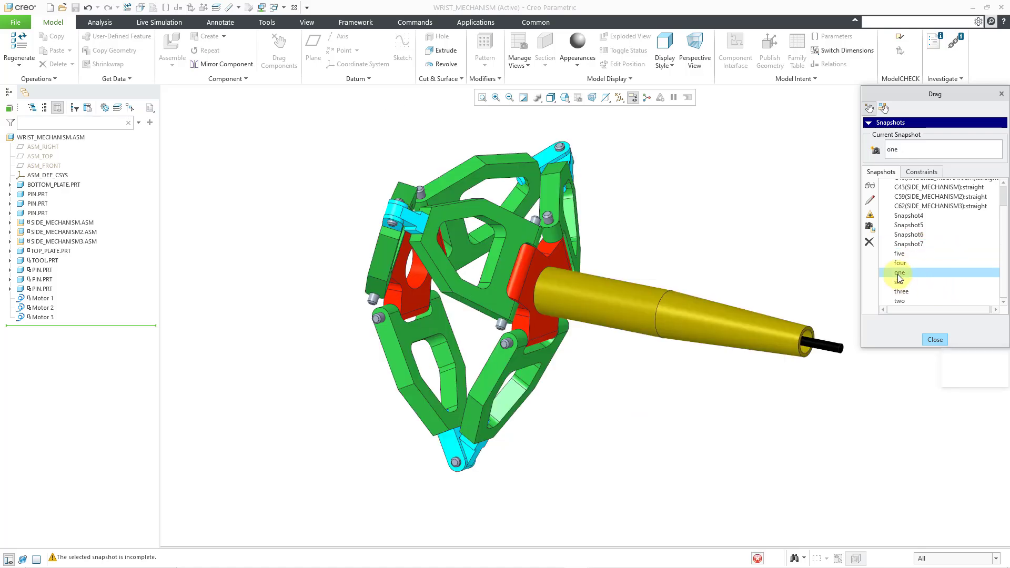
{"action": "left_click", "coordinate": [934, 340]}
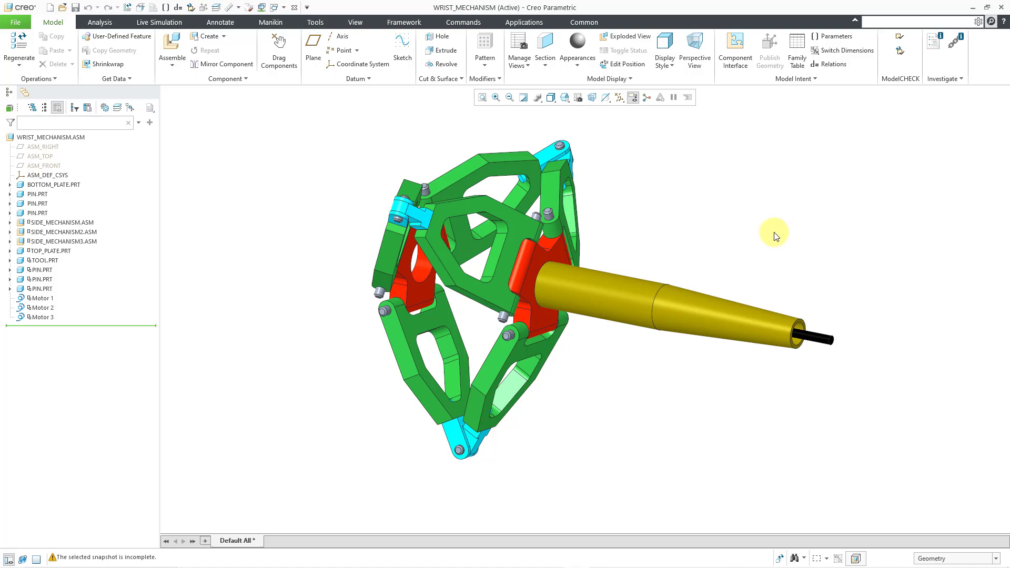
Enter the Animation application and create a new snapshot animation named Extend_retract.
{"action": "left_click", "coordinate": [522, 23]}
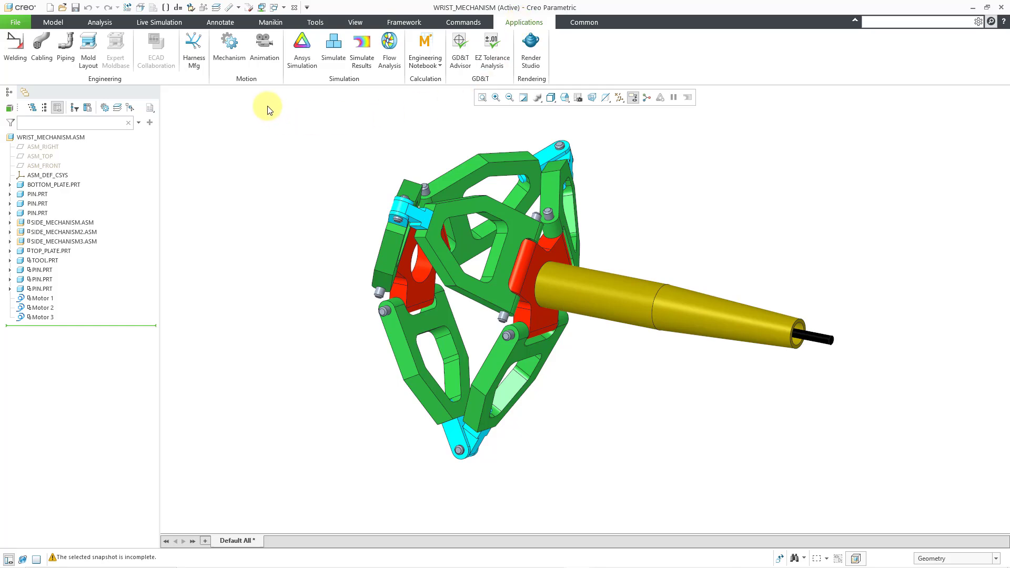
{"action": "left_click", "coordinate": [263, 64]}
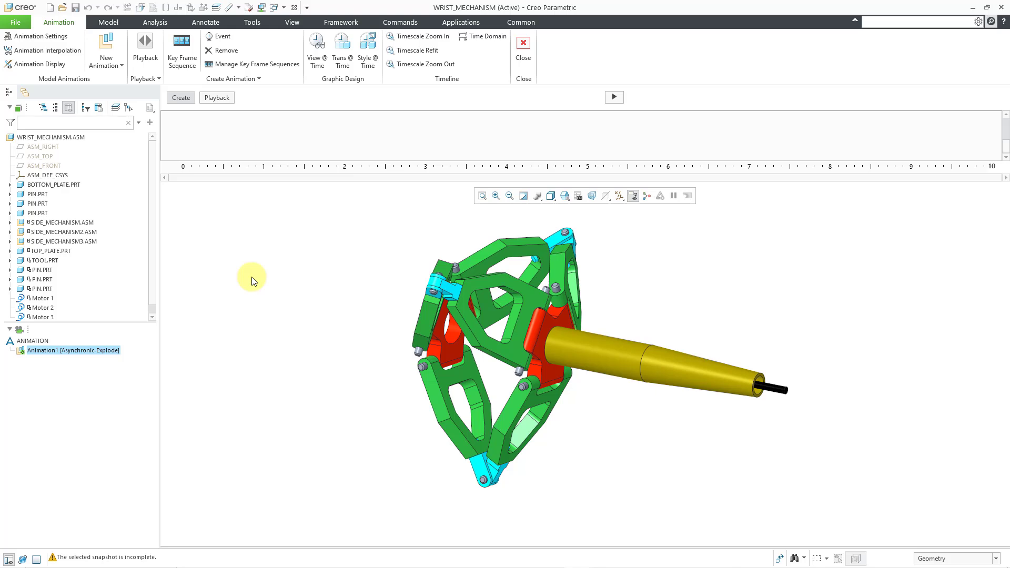
{"action": "left_click", "coordinate": [116, 68]}
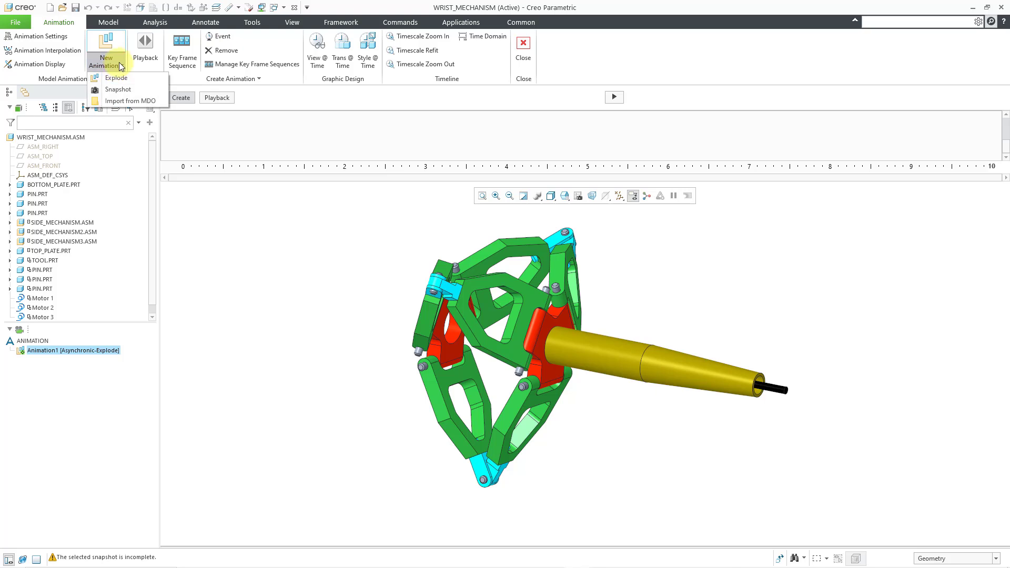
{"action": "left_click", "coordinate": [122, 91]}
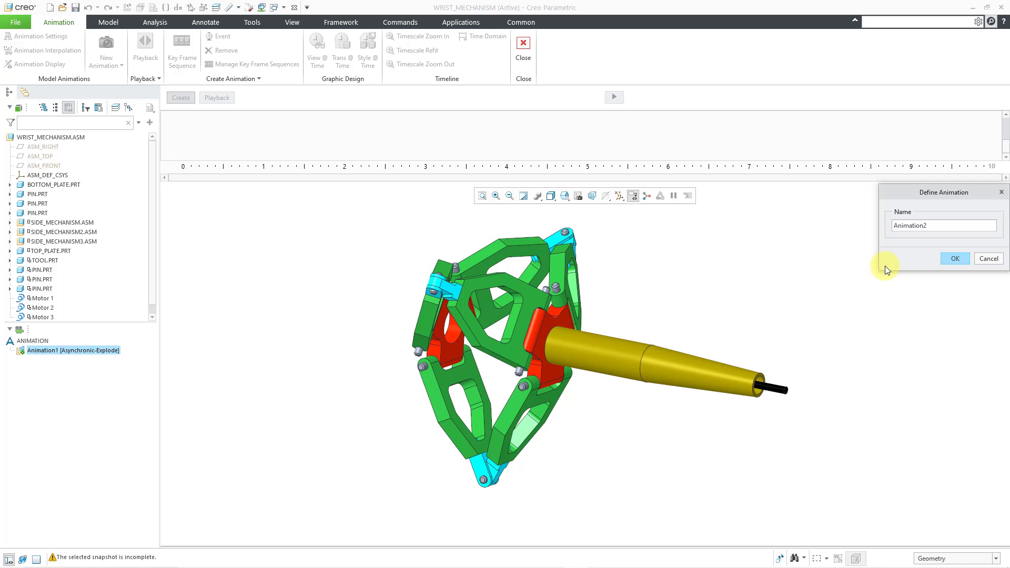
{"action": "double_click", "coordinate": [900, 225]}
{"action": "type", "text": "Extend_retract"}
{"action": "left_click", "coordinate": [955, 259]}
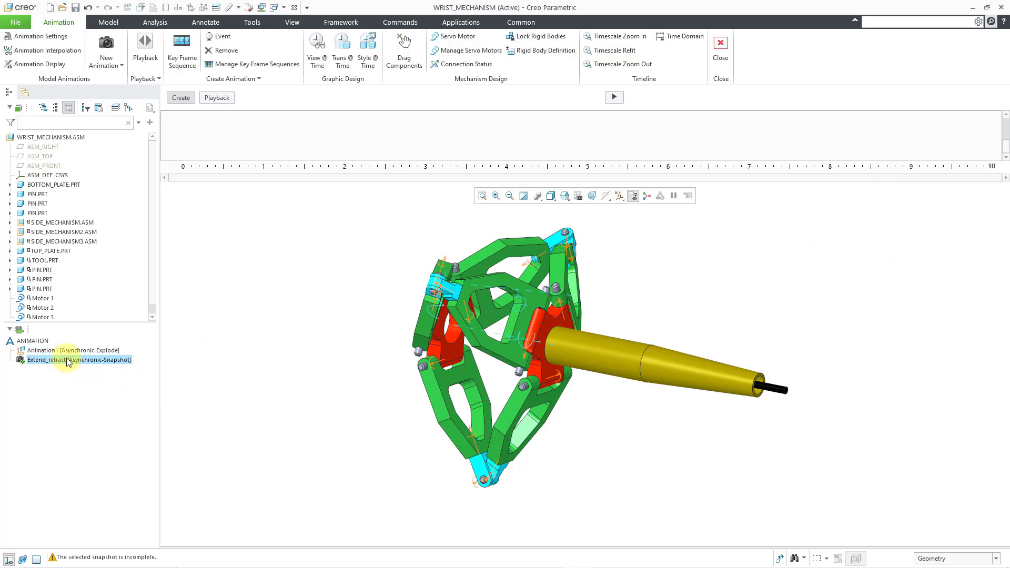
Delete the default explode animation Animation1 from the animation list.
{"action": "left_click", "coordinate": [86, 350]}
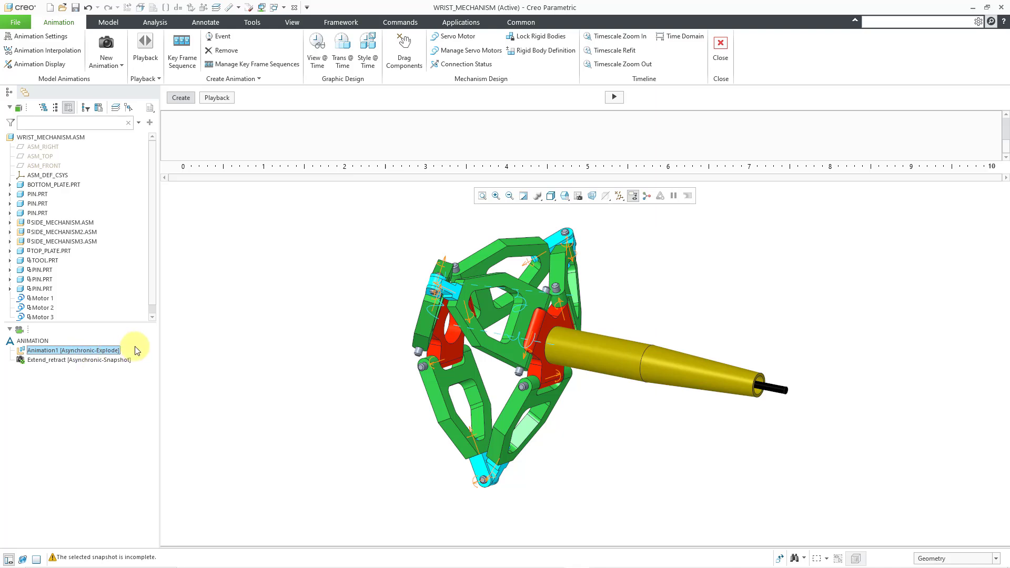
{"action": "right_click", "coordinate": [112, 355]}
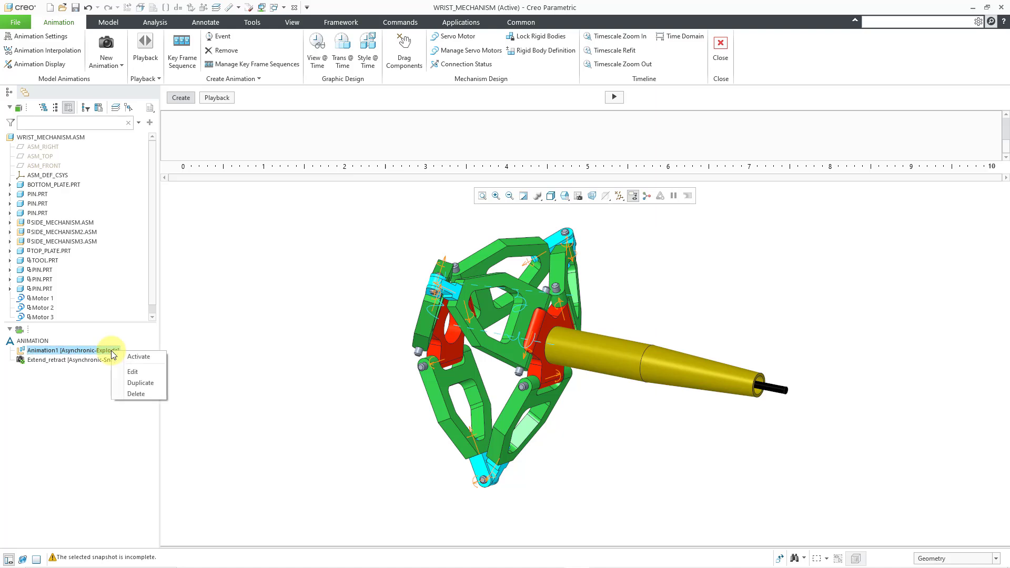
{"action": "left_click", "coordinate": [133, 395]}
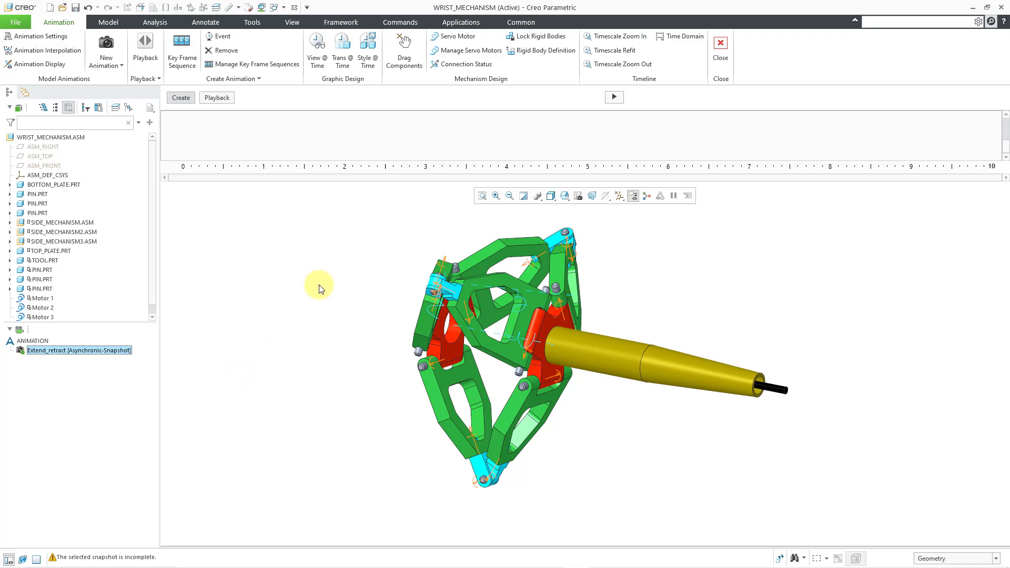
Set the end time of the Extend_retract animation's time domain to 20.
{"action": "left_click", "coordinate": [685, 38]}
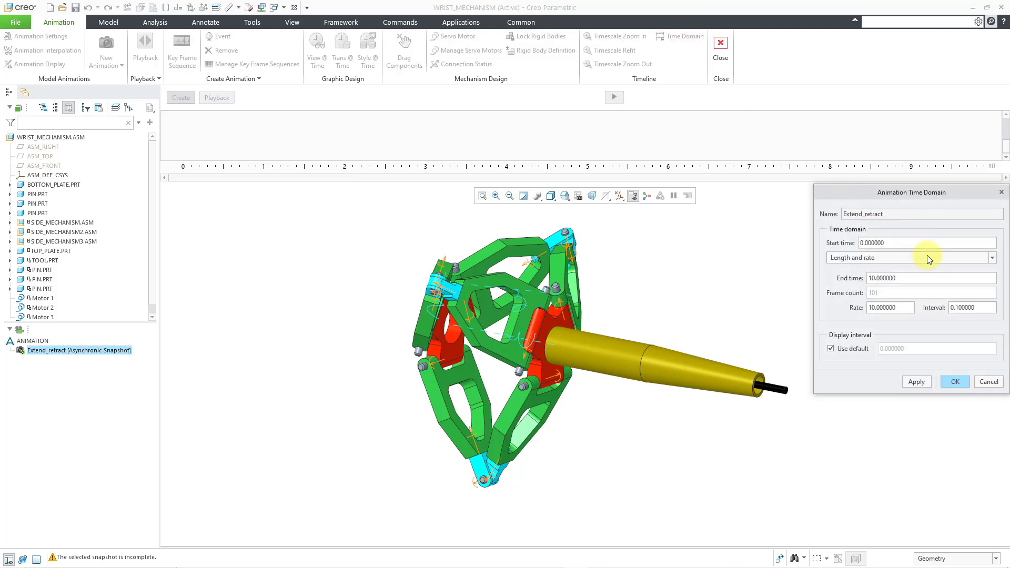
{"action": "double_click", "coordinate": [909, 278]}
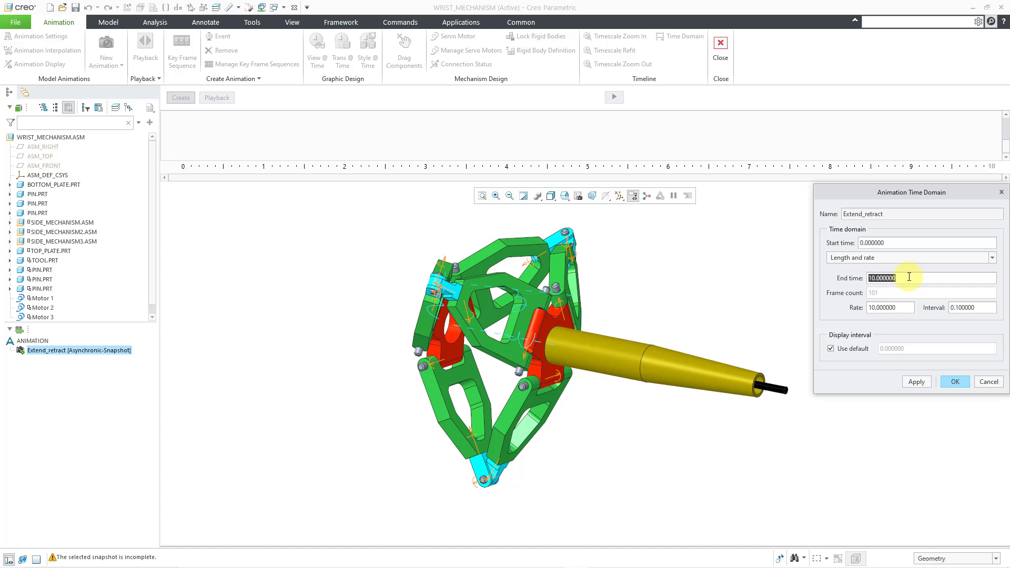
{"action": "type", "text": "20"}
{"action": "key", "text": "Return"}
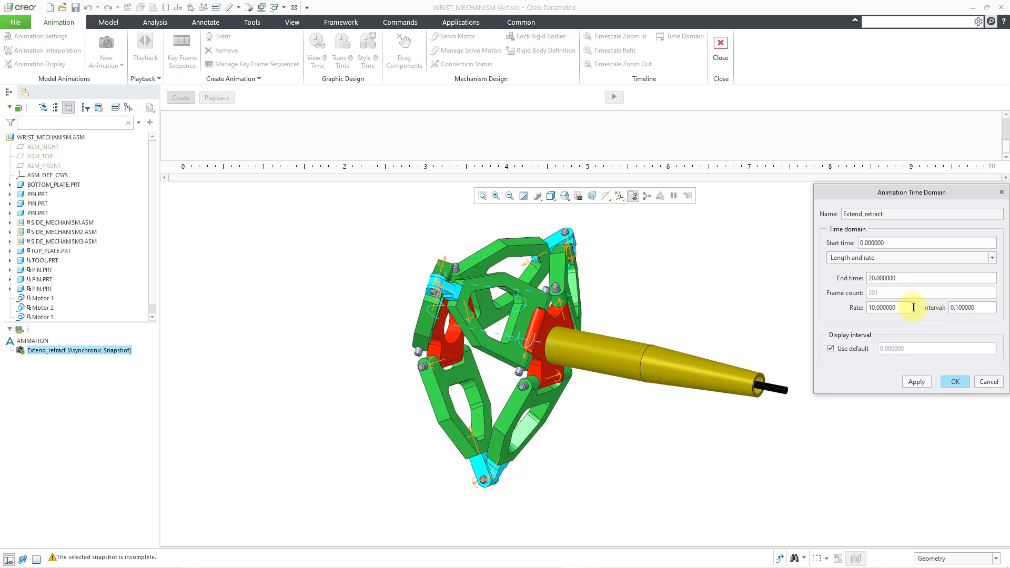
{"action": "left_click", "coordinate": [955, 383]}
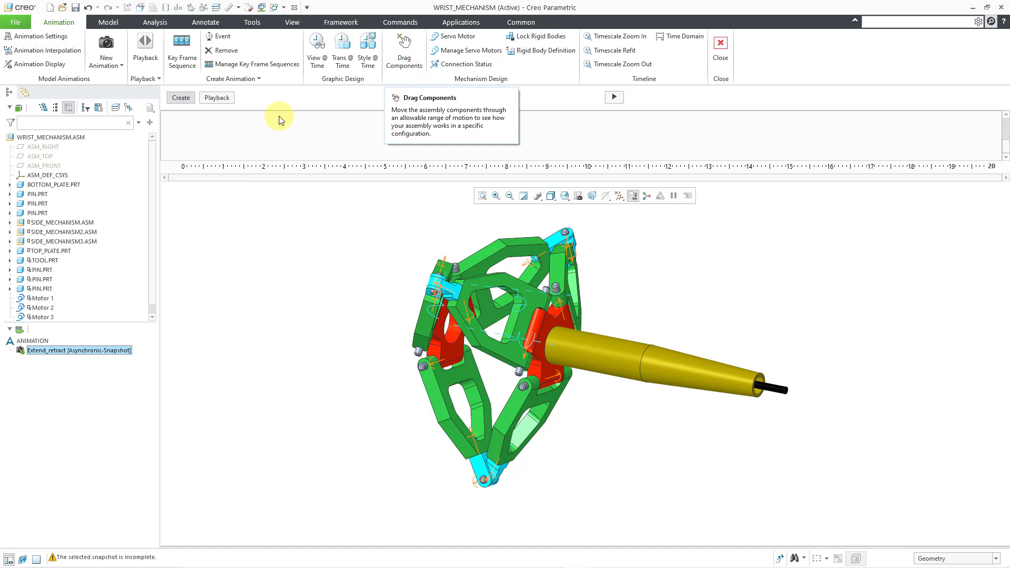
Start a new key frame sequence and add snapshot "one" as a key frame at time 0.
{"action": "left_click", "coordinate": [178, 64]}
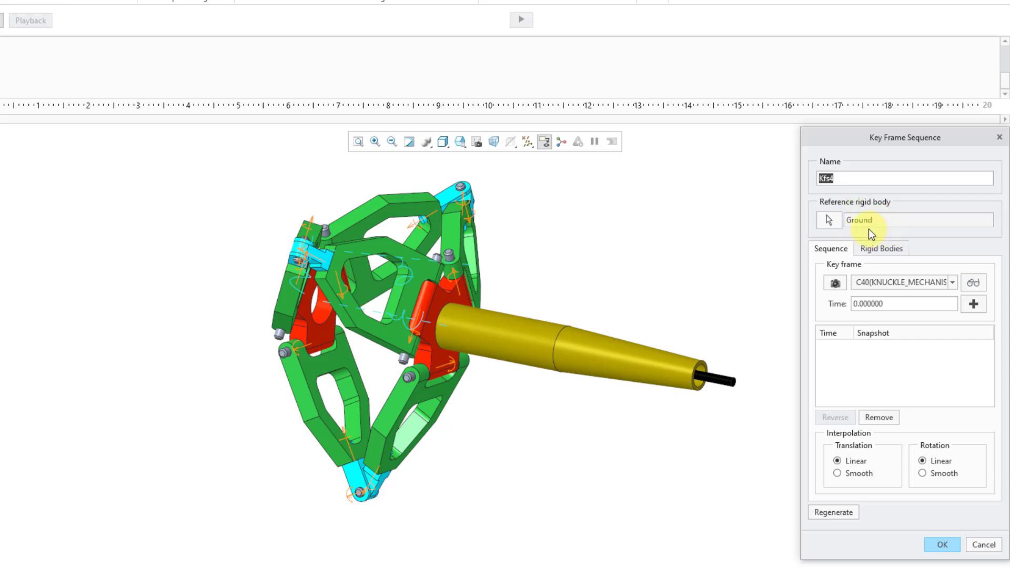
{"action": "left_click", "coordinate": [953, 283]}
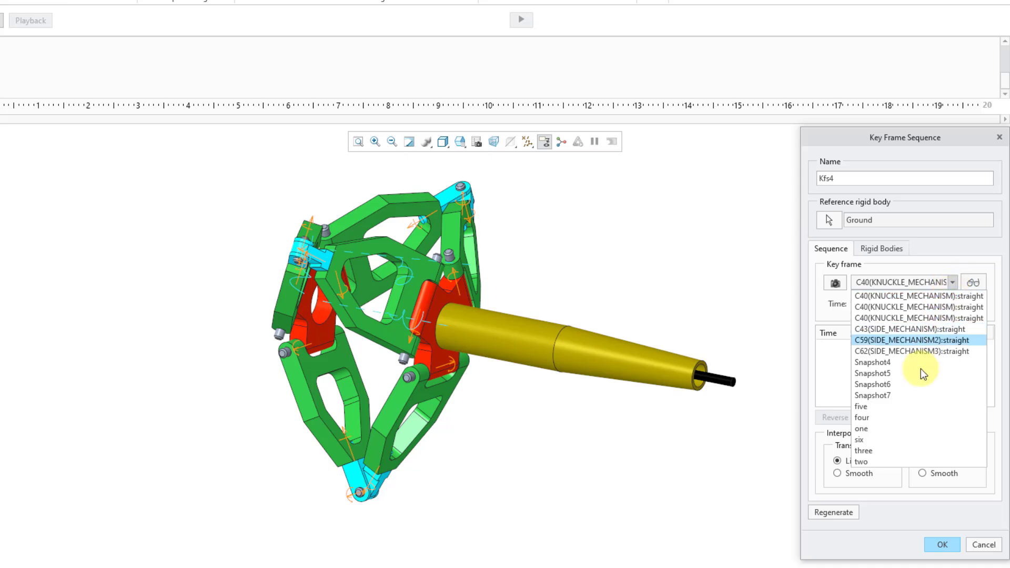
{"action": "left_click", "coordinate": [862, 429]}
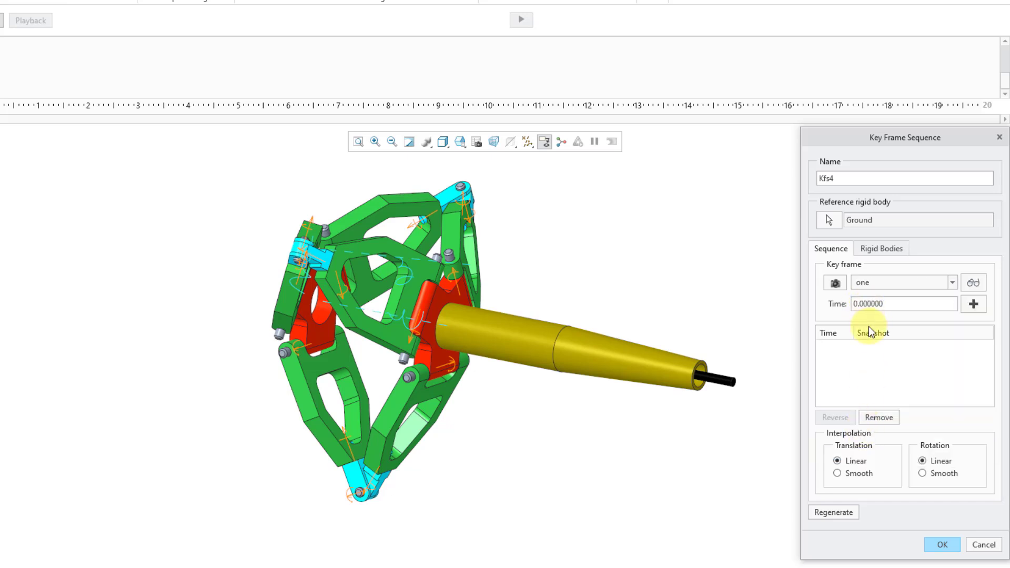
{"action": "left_click", "coordinate": [974, 305]}
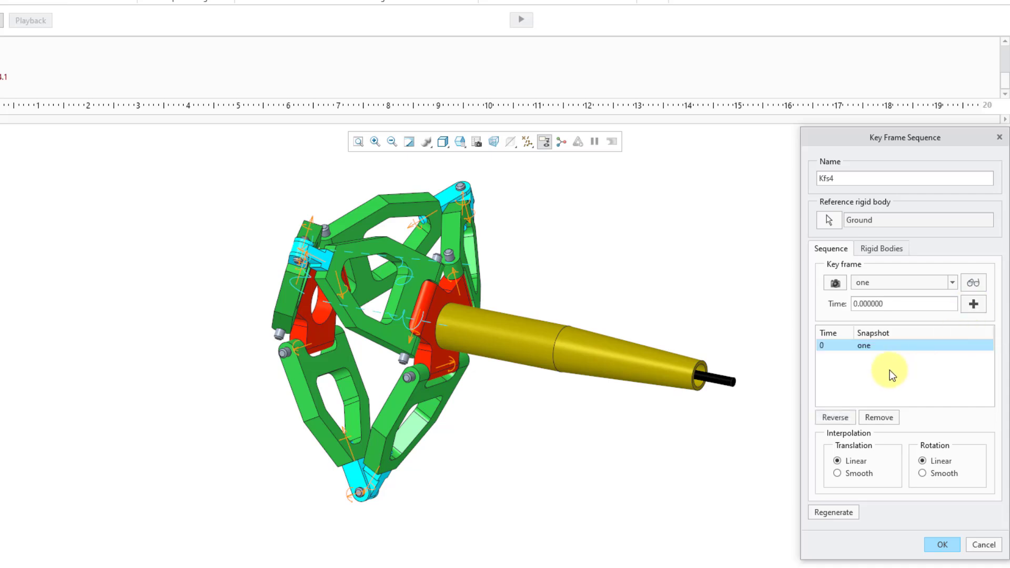
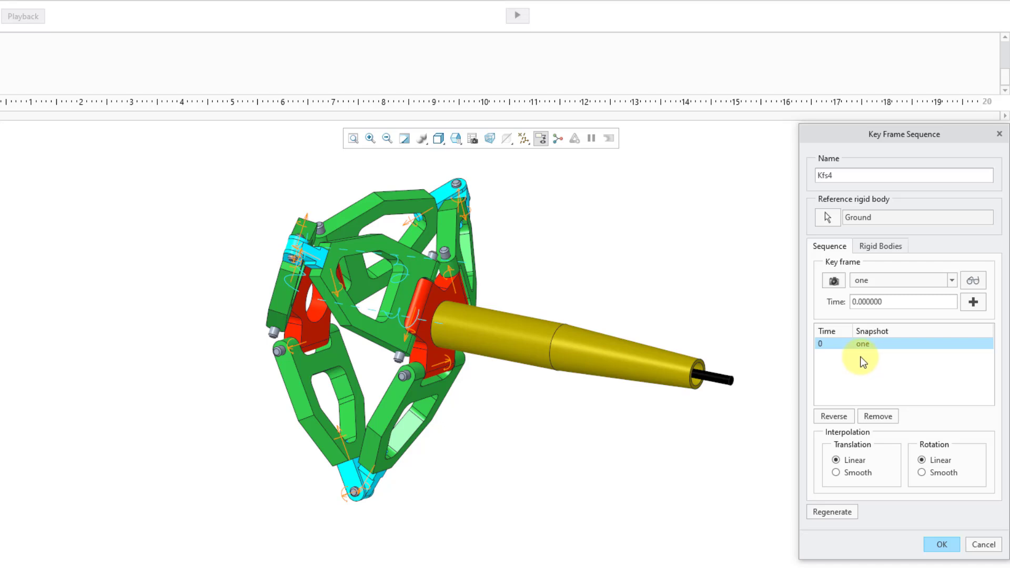
Add snapshot "one" to the key frame sequence again as a key frame at time 2.
{"action": "double_click", "coordinate": [882, 303]}
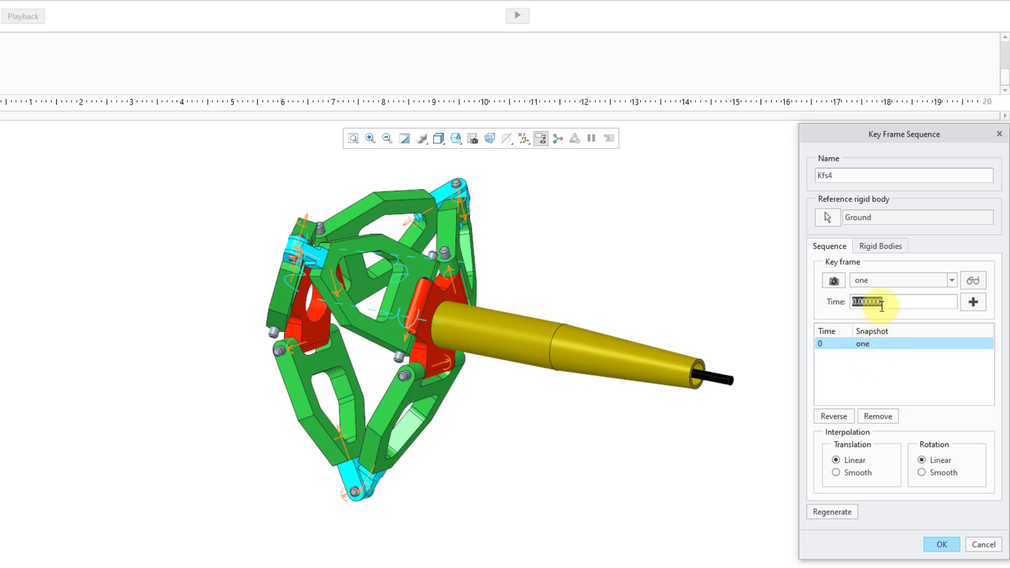
{"action": "type", "text": "2"}
{"action": "key", "text": "ctrl+z"}
{"action": "left_click", "coordinate": [893, 303]}
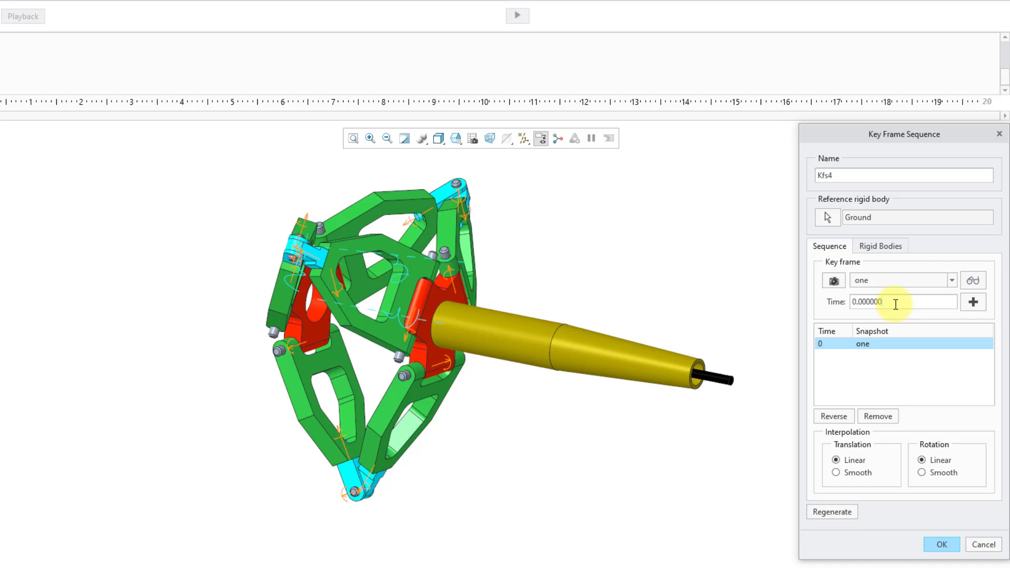
{"action": "double_click", "coordinate": [893, 296]}
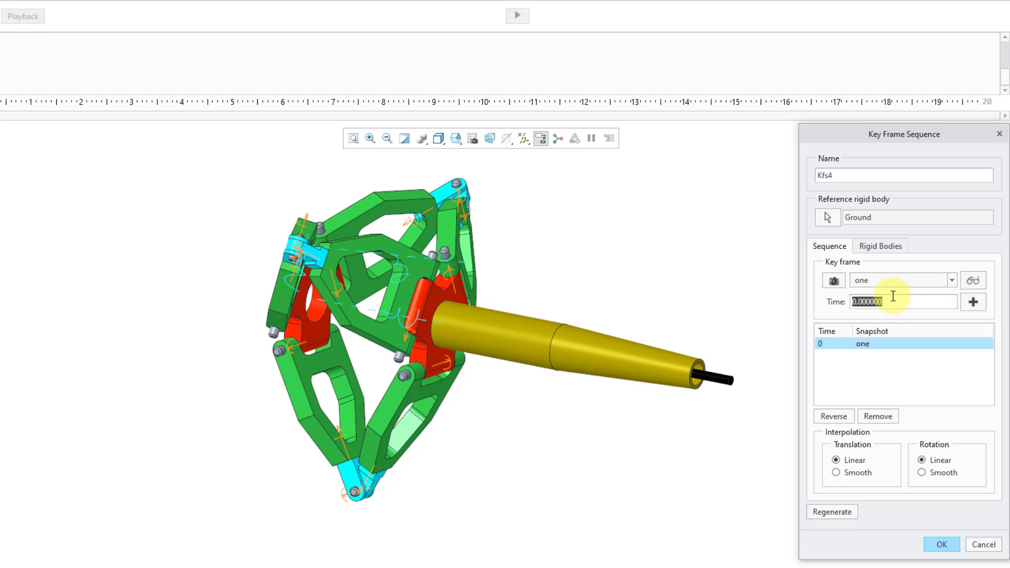
{"action": "type", "text": "2"}
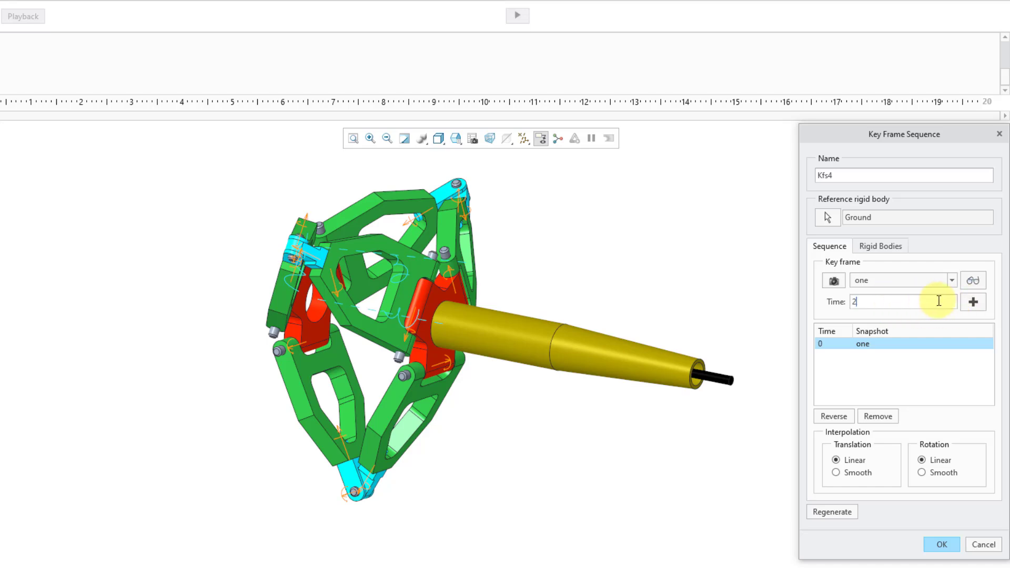
{"action": "left_click", "coordinate": [974, 303]}
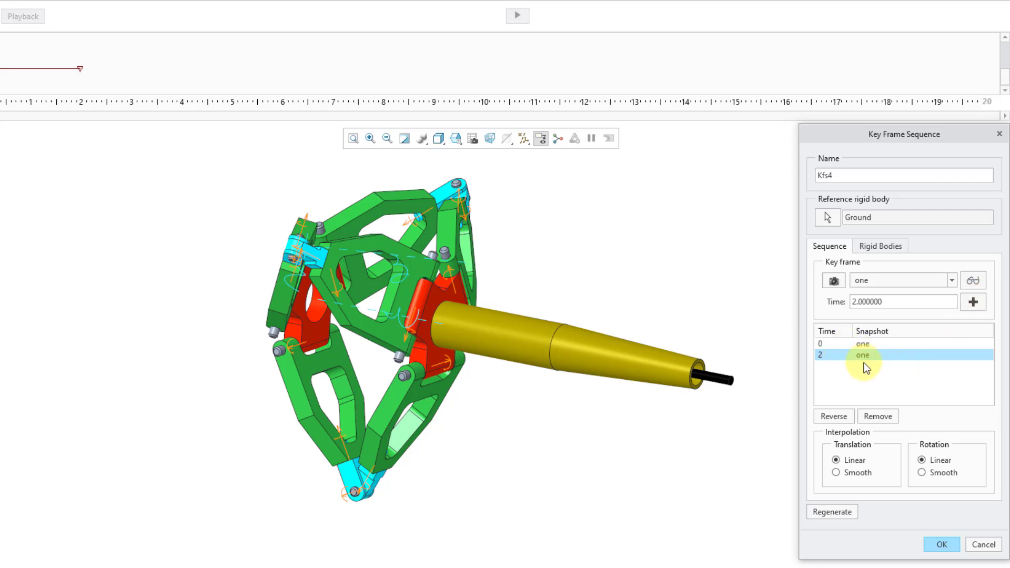
Add snapshot "three" to the key frame sequence as a key frame at time 4.
{"action": "left_click", "coordinate": [953, 282]}
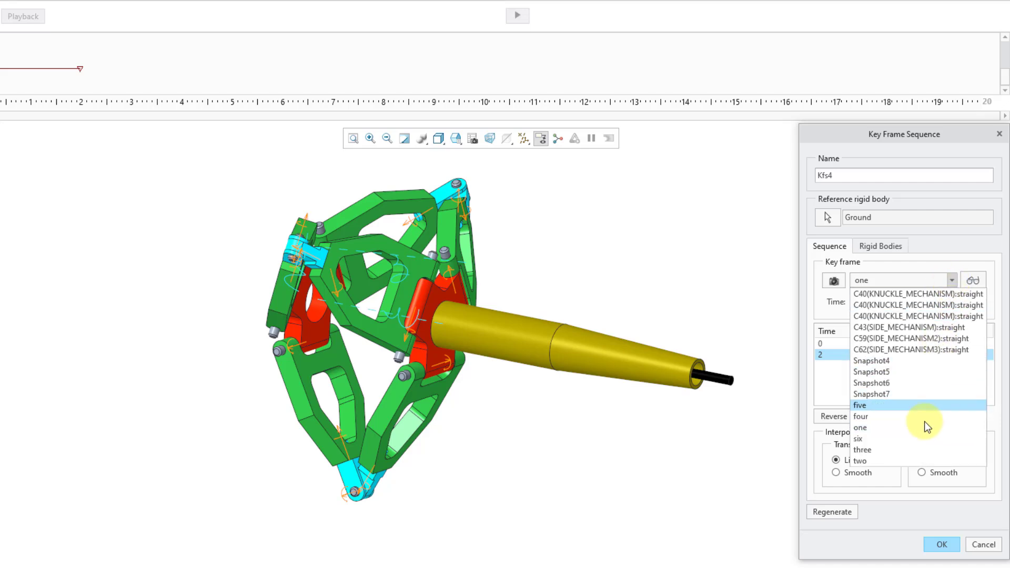
{"action": "left_click", "coordinate": [890, 450]}
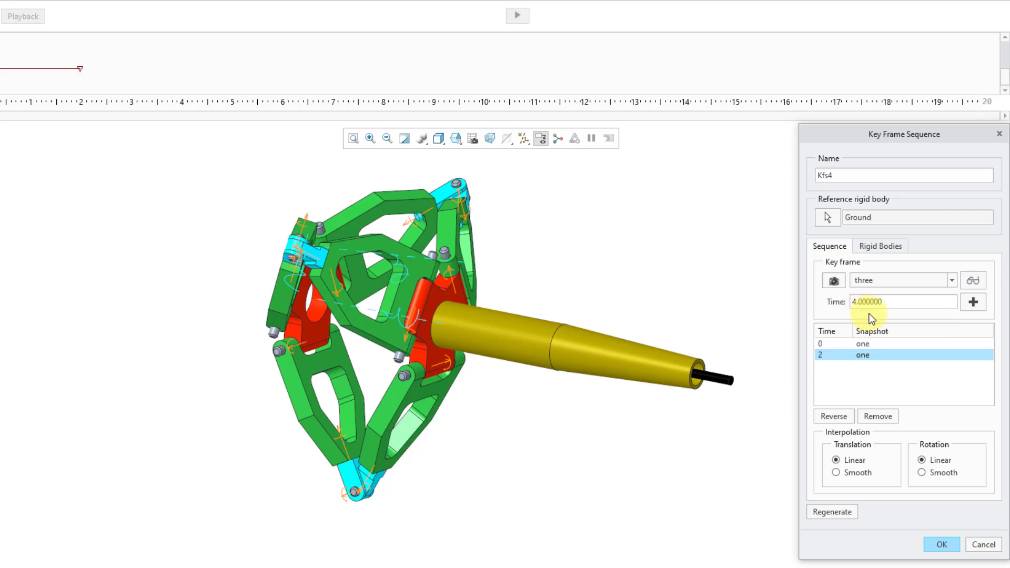
{"action": "left_click", "coordinate": [973, 303]}
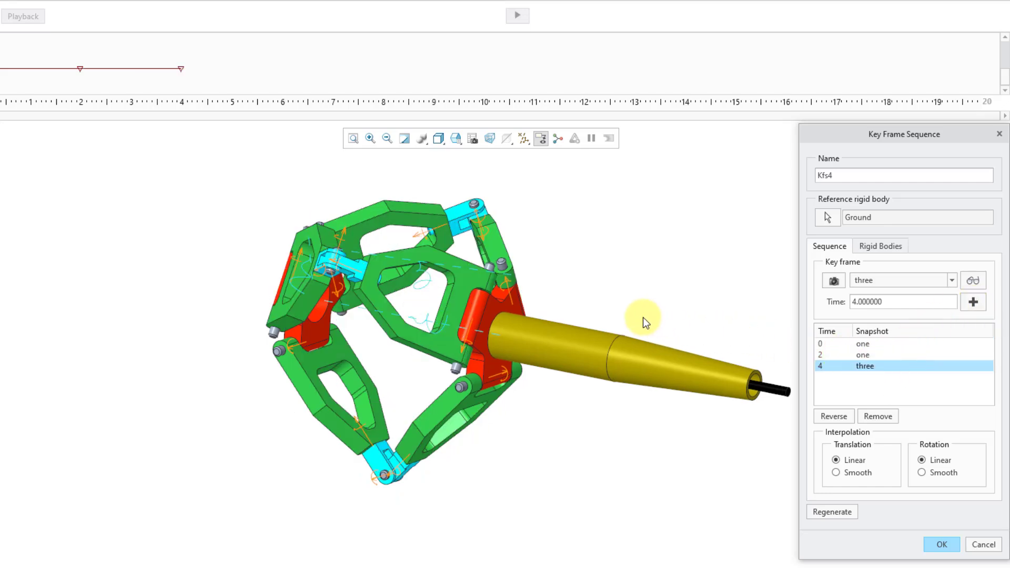
Add snapshot "two" to the key frame sequence as key frames at times 6 and 8.
{"action": "middle_click_drag", "start_coordinate": [646, 322], "coordinate": [524, 368], "text": "shift"}
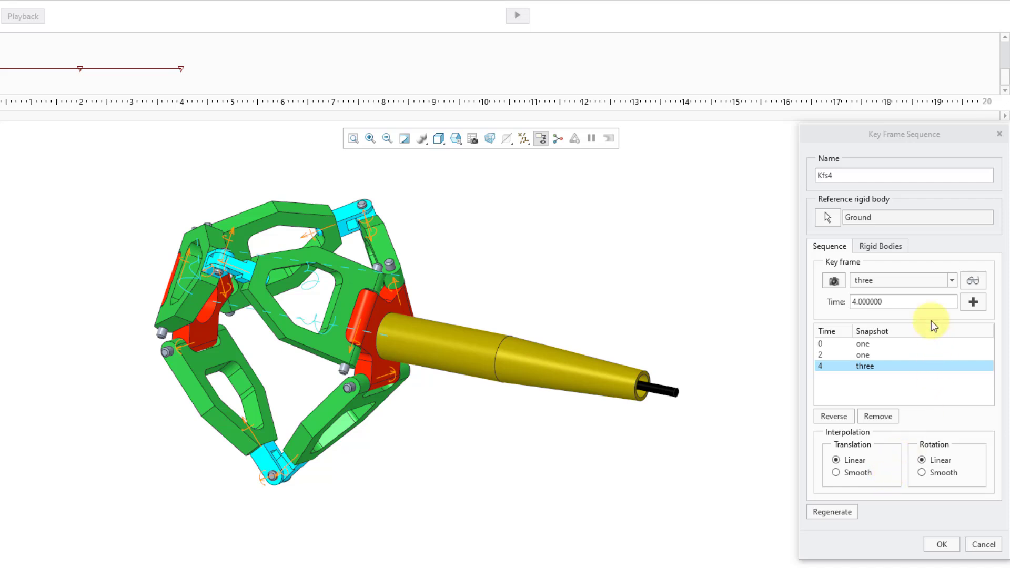
{"action": "left_click", "coordinate": [954, 282]}
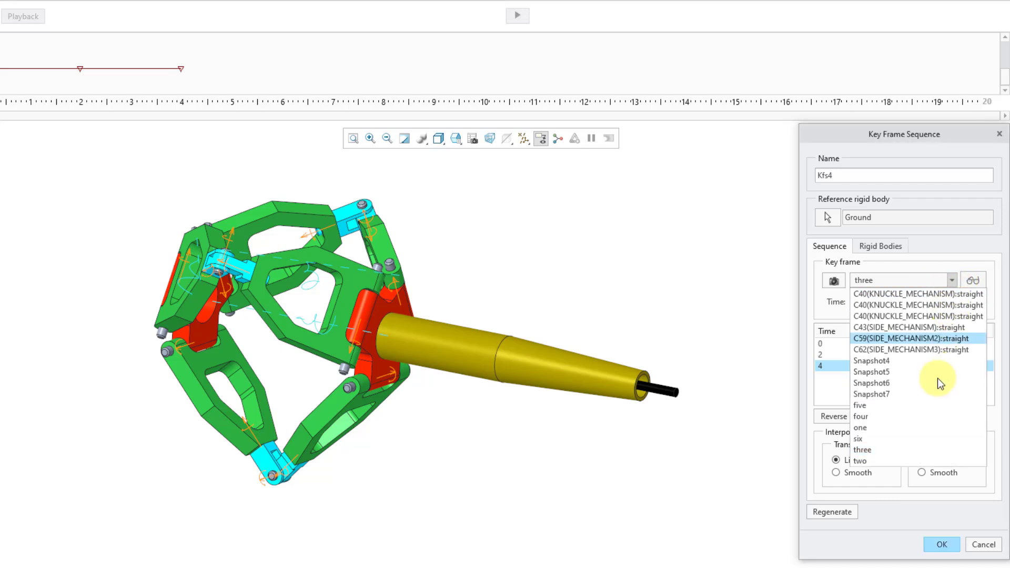
{"action": "left_click", "coordinate": [916, 461]}
{"action": "left_click", "coordinate": [971, 304]}
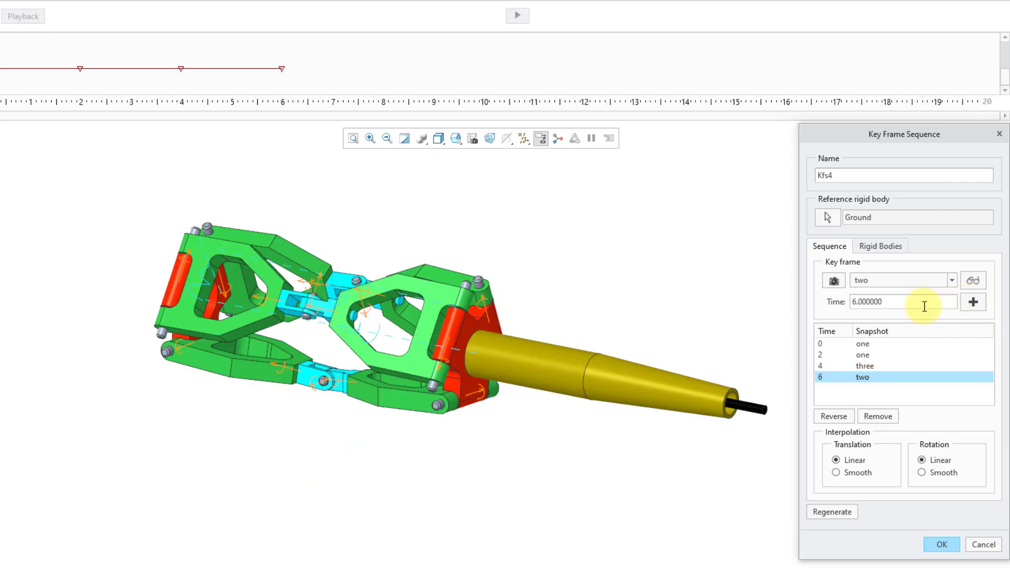
{"action": "left_click", "coordinate": [900, 303]}
{"action": "double_click", "coordinate": [900, 304]}
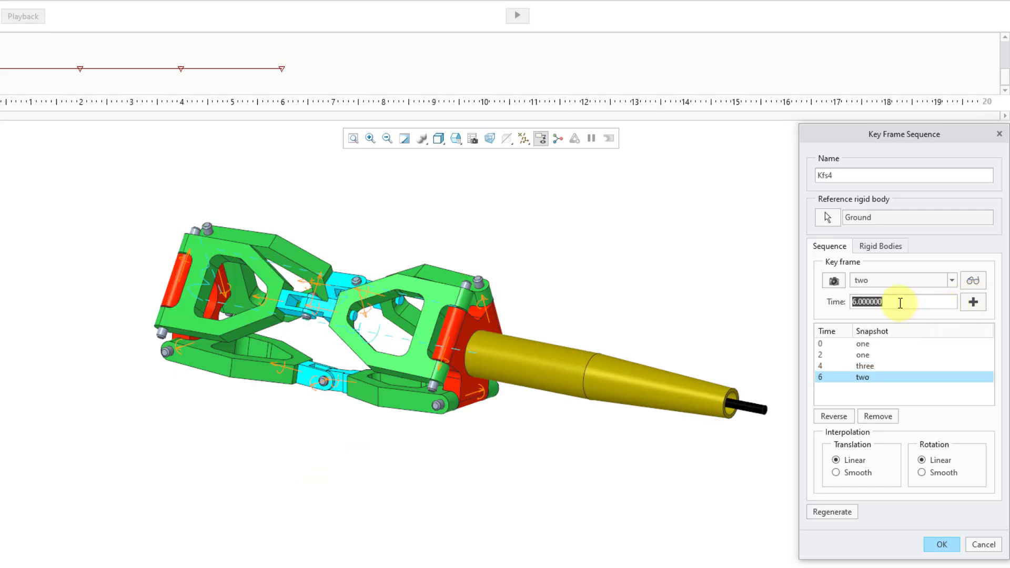
{"action": "type", "text": "8"}
{"action": "left_click", "coordinate": [973, 304]}
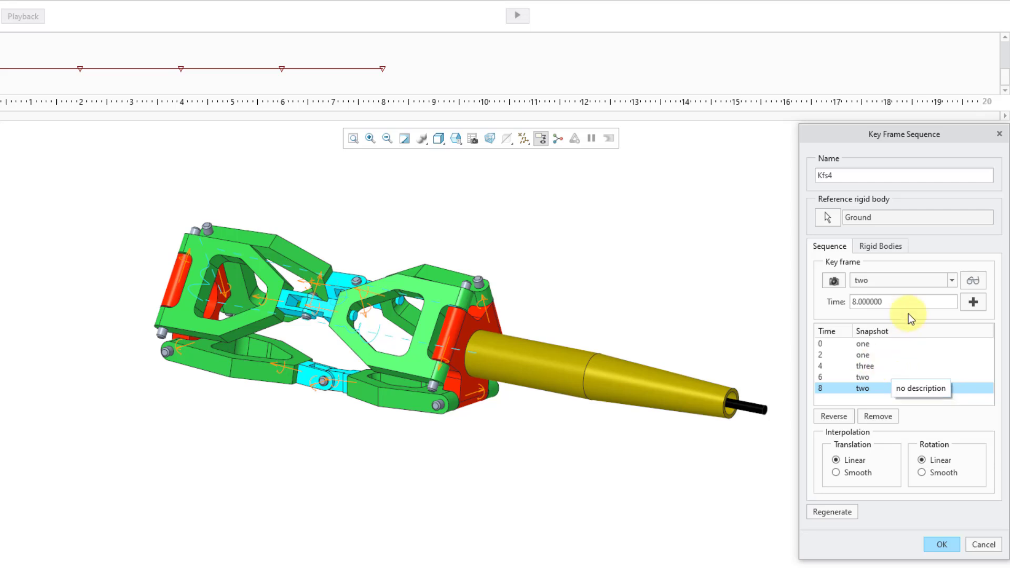
Add snapshot "three" at time 10 and snapshot "four" at time 12 to the key frame sequence.
{"action": "left_click", "coordinate": [917, 282]}
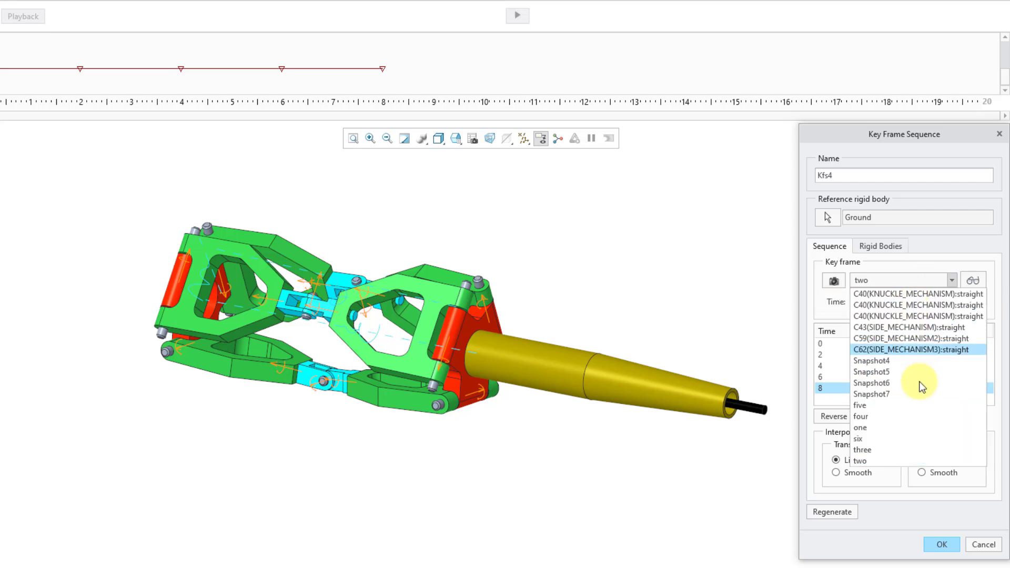
{"action": "left_click", "coordinate": [920, 453]}
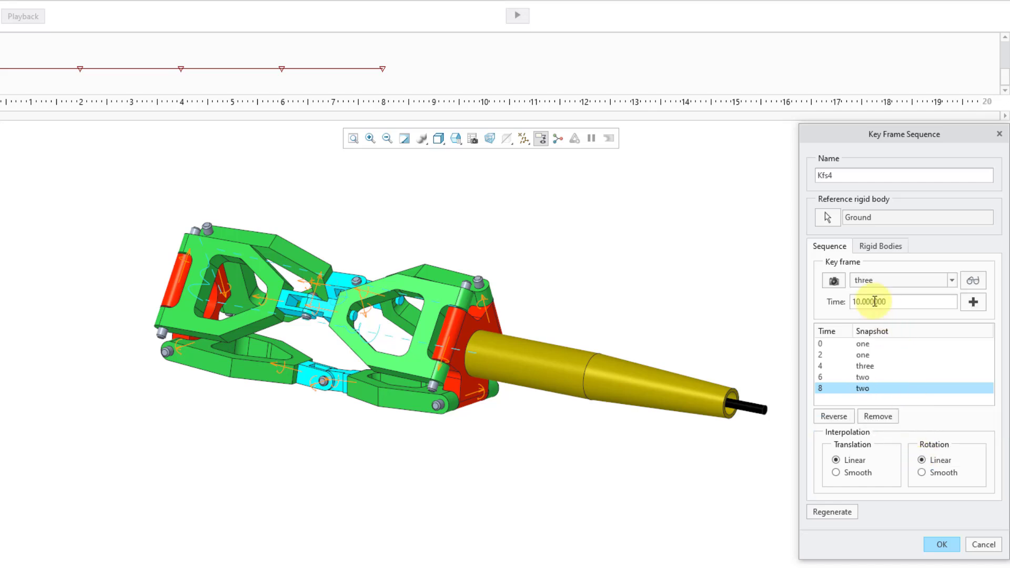
{"action": "left_click", "coordinate": [973, 303]}
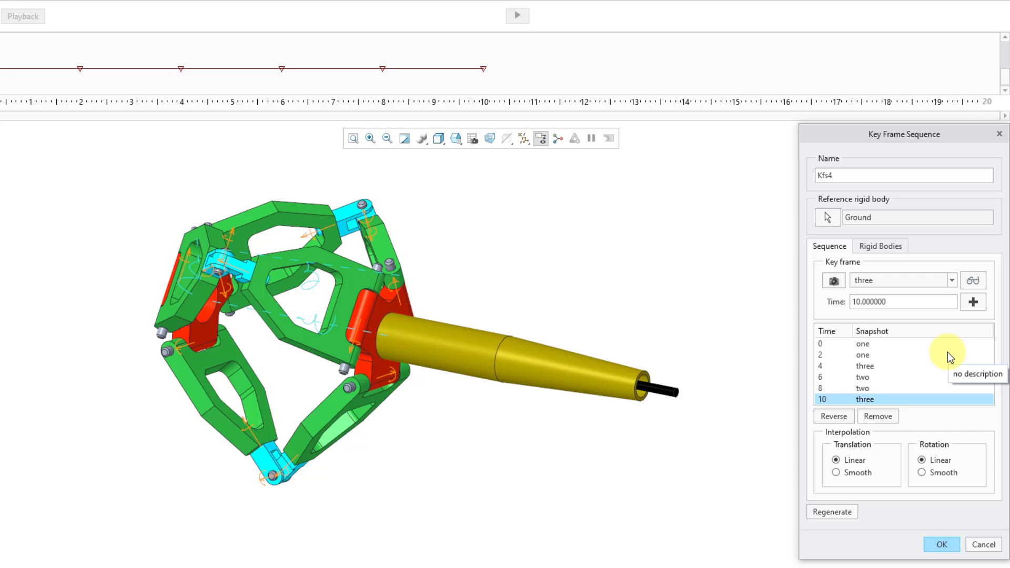
{"action": "left_click", "coordinate": [940, 280]}
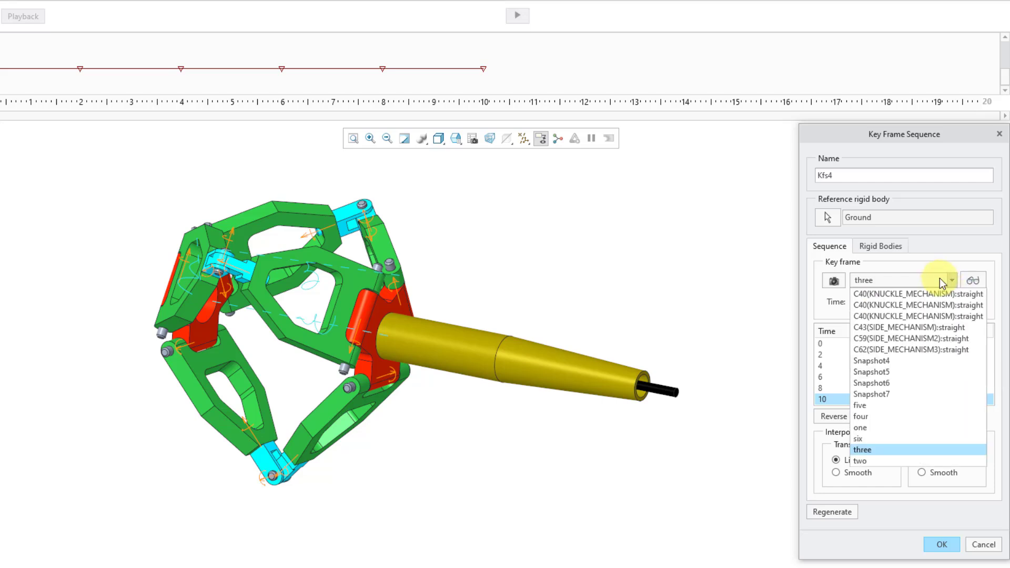
{"action": "left_click", "coordinate": [906, 417]}
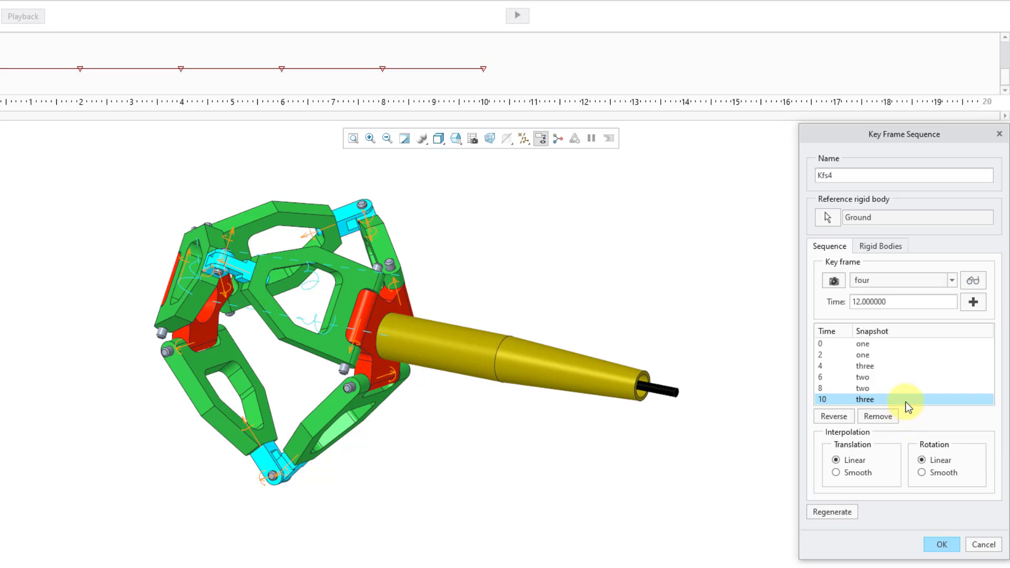
{"action": "left_click", "coordinate": [973, 302]}
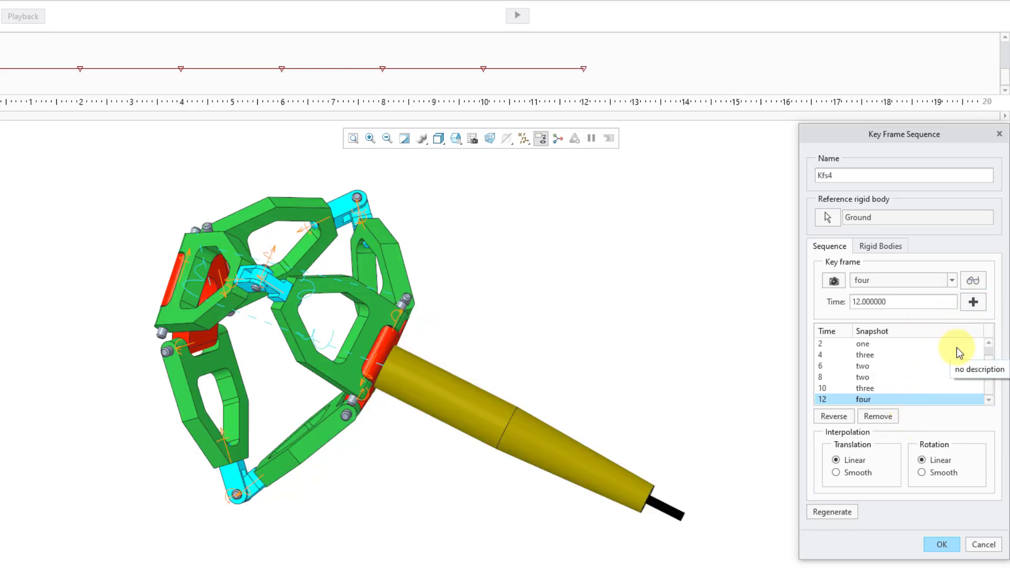
Add snapshot "five" at time 14 and snapshot "six" at time 16 to the key frame sequence.
{"action": "left_click", "coordinate": [922, 280]}
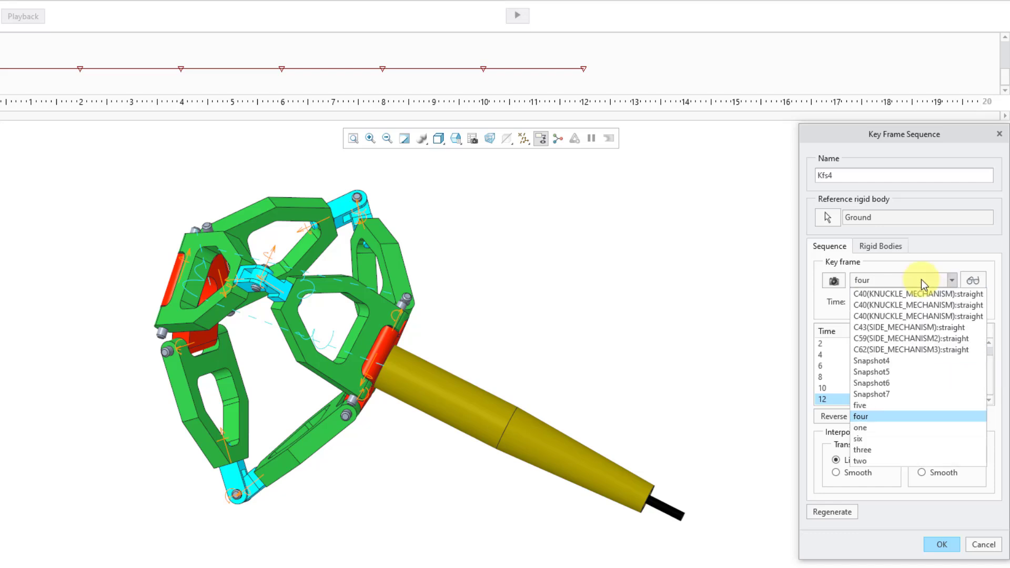
{"action": "left_click", "coordinate": [899, 405]}
{"action": "left_click", "coordinate": [973, 302]}
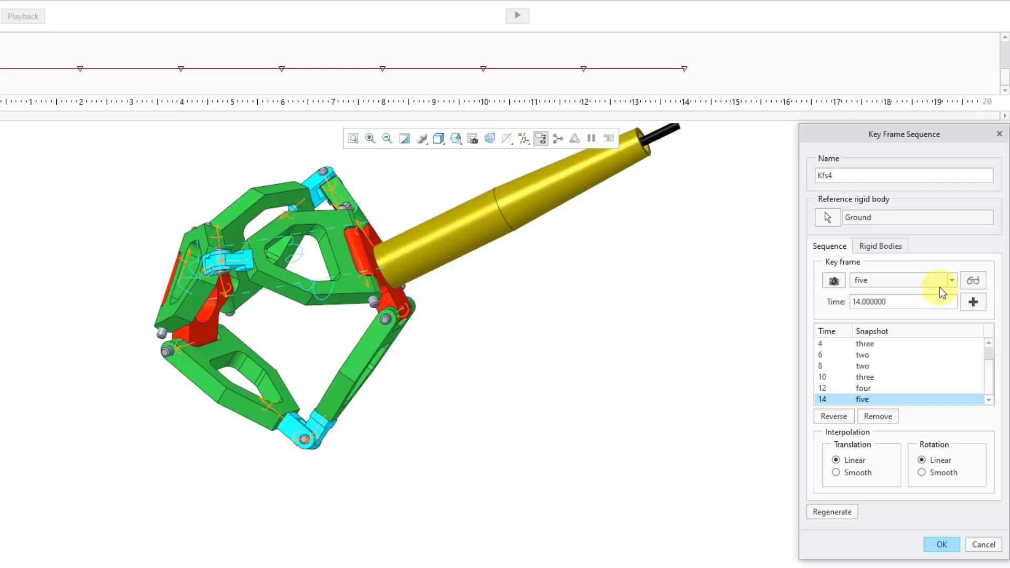
{"action": "left_click", "coordinate": [928, 284]}
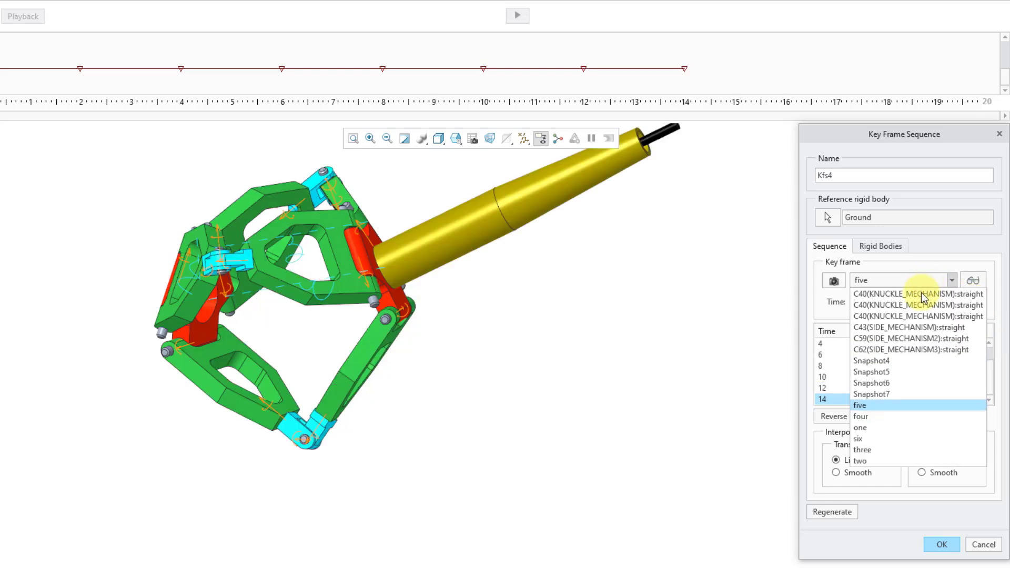
{"action": "left_click", "coordinate": [899, 440]}
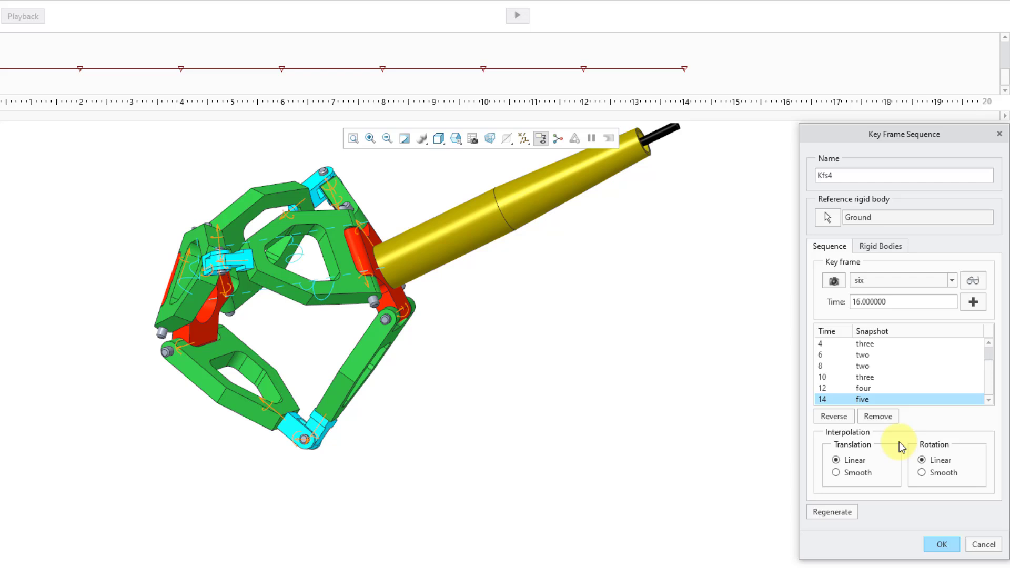
{"action": "left_click", "coordinate": [973, 303]}
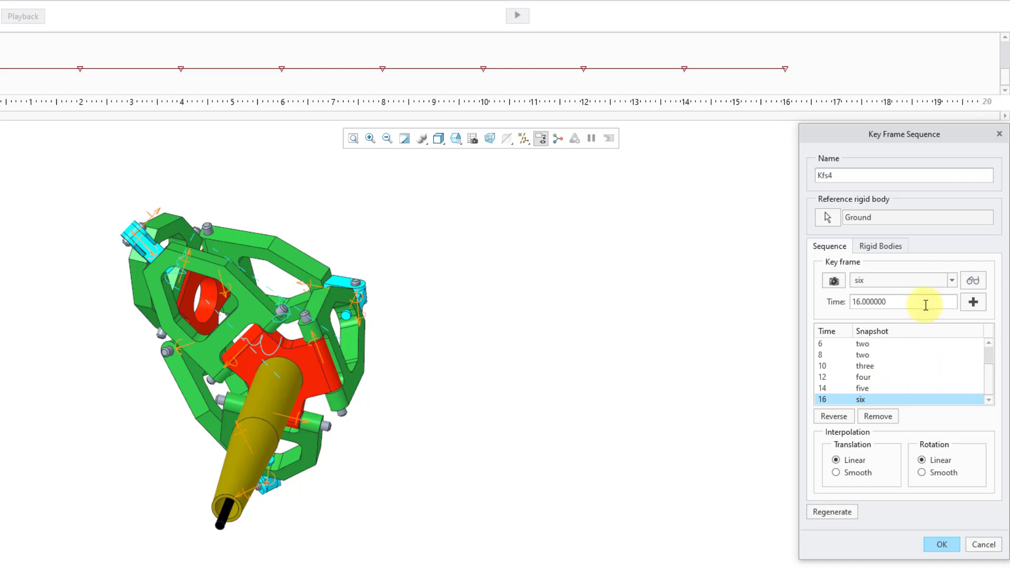
Add snapshot "one" as key frames at times 18 and 20 and accept the key frame sequence.
{"action": "left_click", "coordinate": [950, 280]}
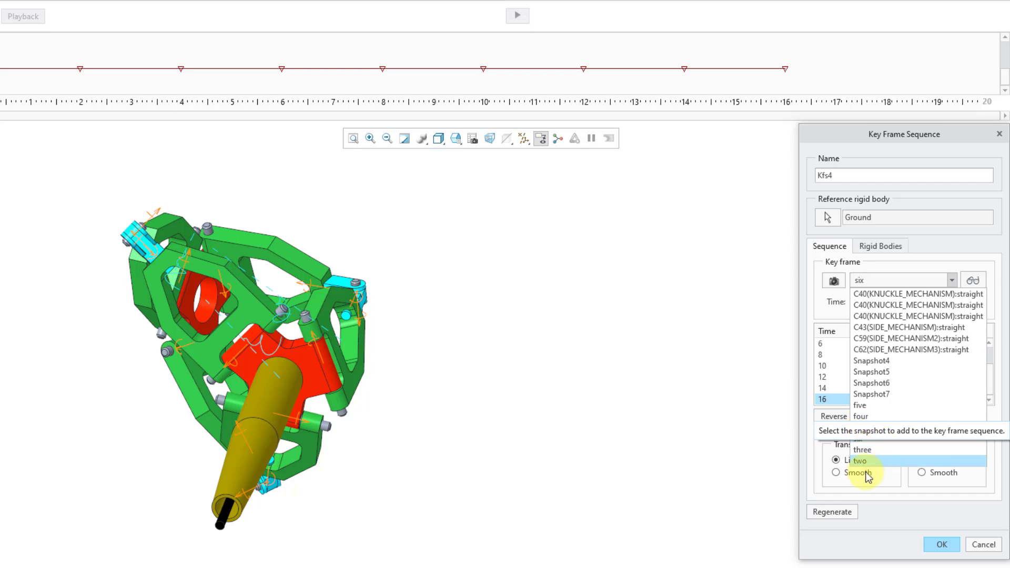
{"action": "scroll", "coordinate": [863, 419], "scroll_direction": "down", "scroll_amount": 2}
{"action": "left_click", "coordinate": [861, 422]}
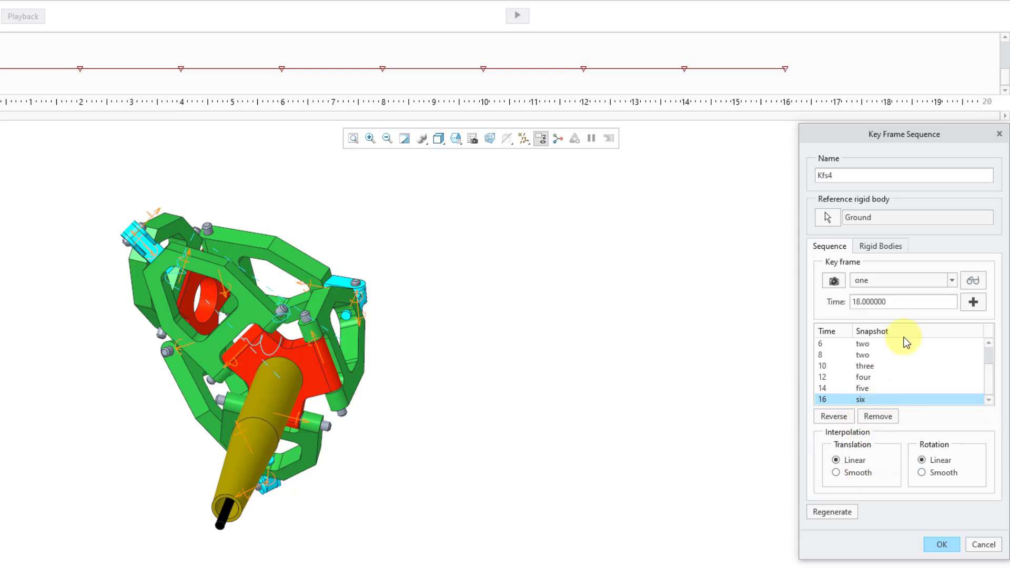
{"action": "left_click", "coordinate": [973, 303]}
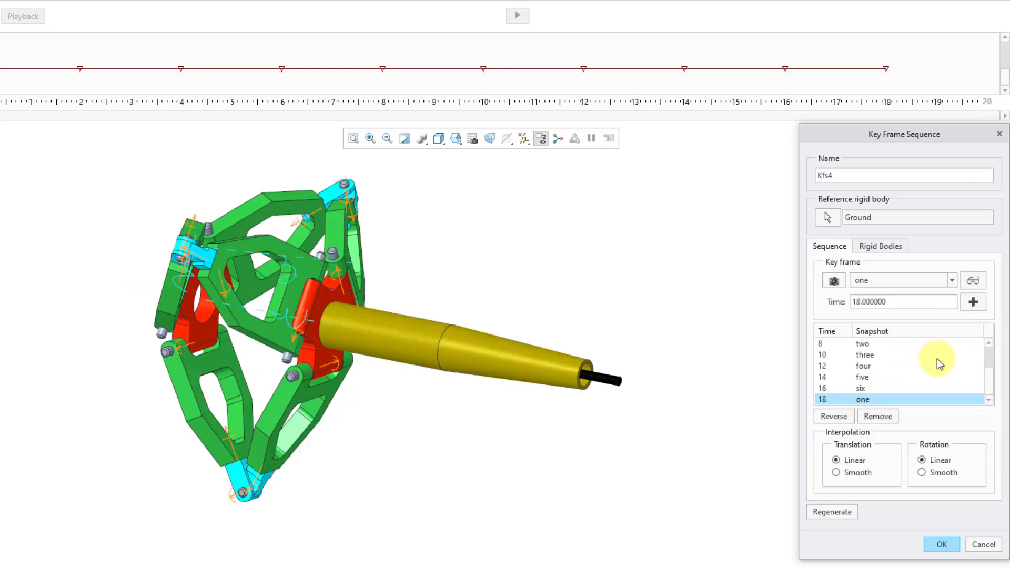
{"action": "double_click", "coordinate": [922, 301]}
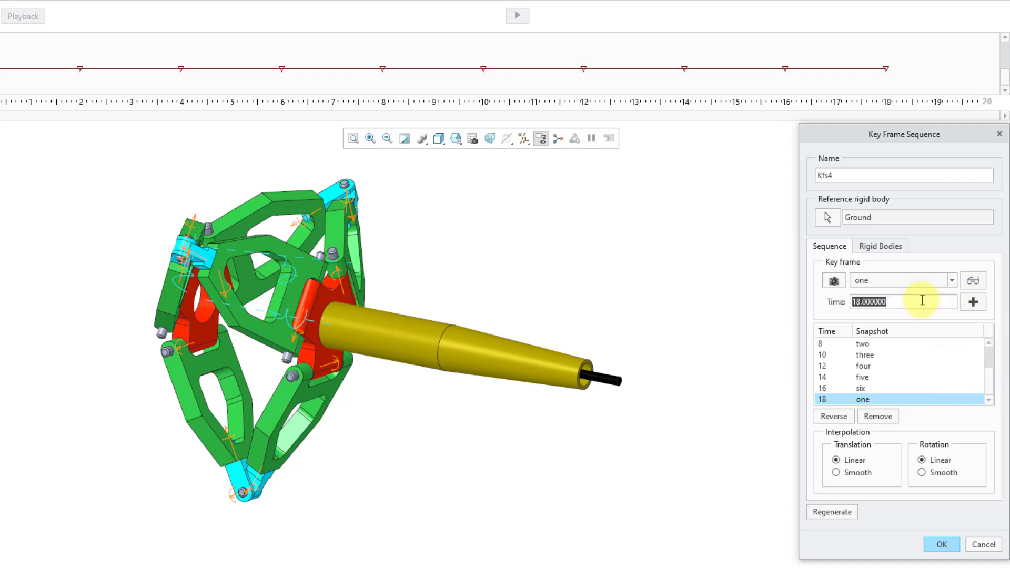
{"action": "type", "text": "20"}
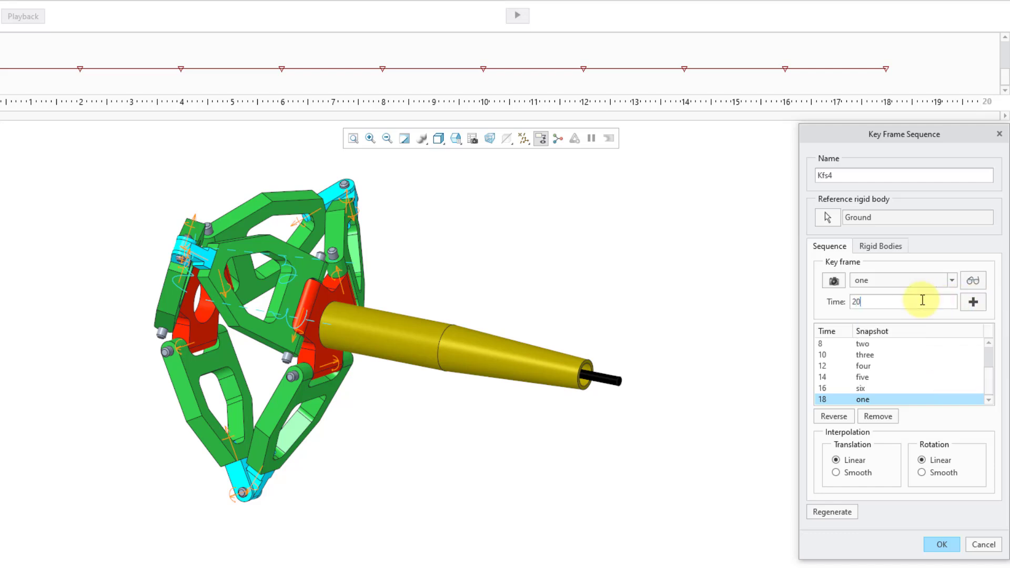
{"action": "left_click", "coordinate": [973, 304]}
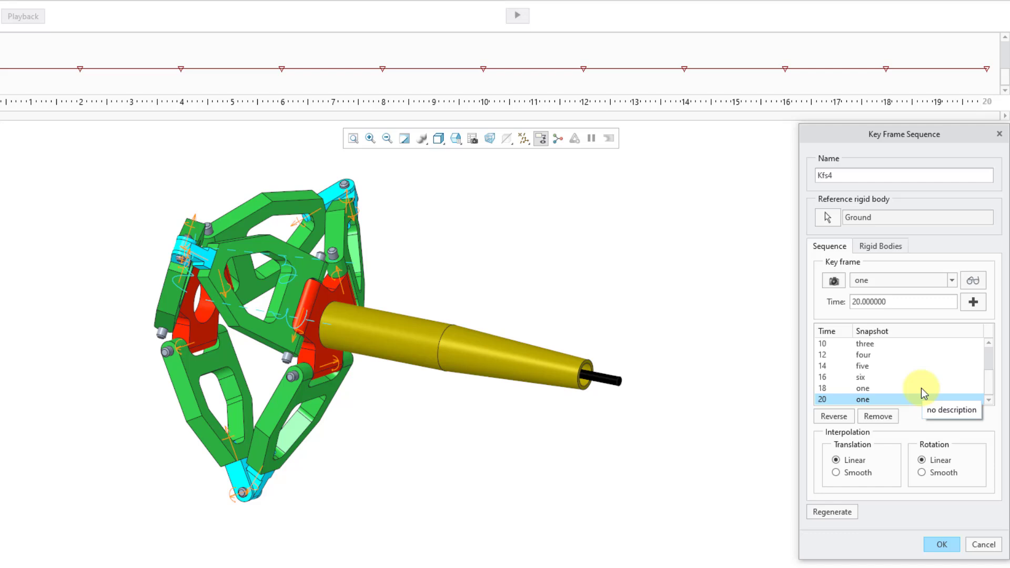
{"action": "scroll", "coordinate": [908, 389], "scroll_direction": "up", "scroll_amount": 2}
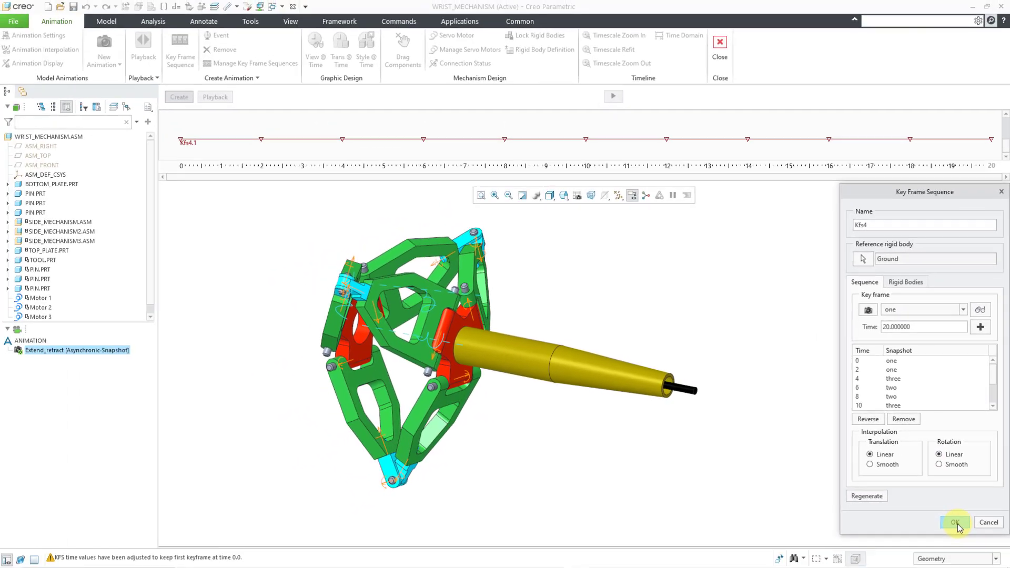
{"action": "left_click", "coordinate": [955, 523]}
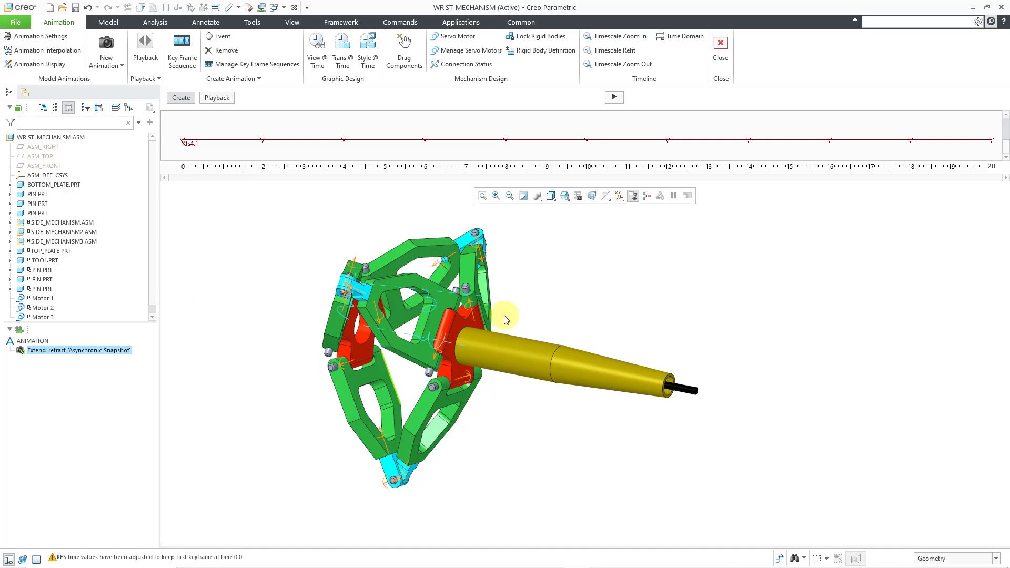
Add the saved view ANIMATION_1 to the animation as a View at Time at 0 after Start.
{"action": "left_click", "coordinate": [317, 52]}
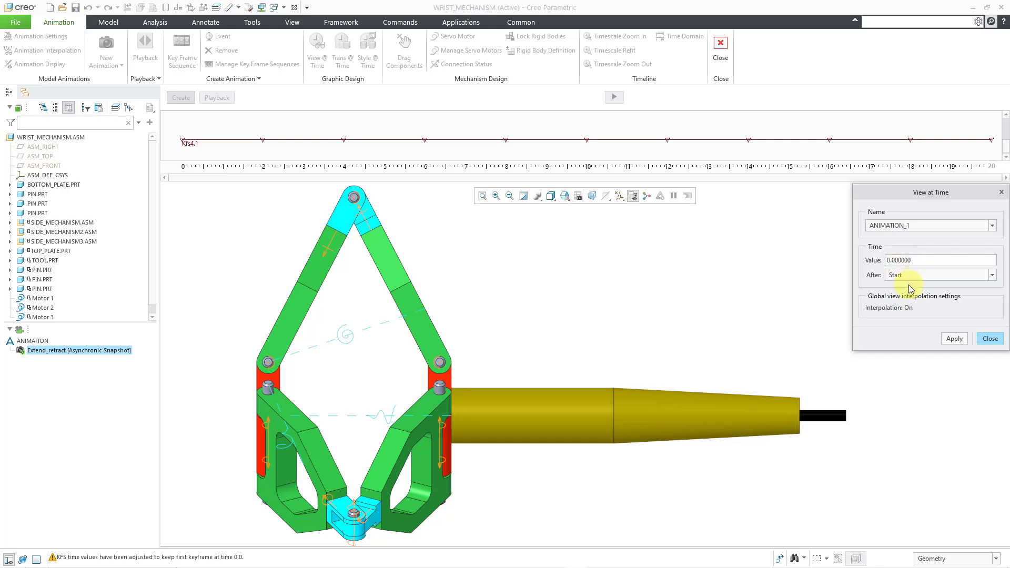
{"action": "left_click", "coordinate": [956, 341]}
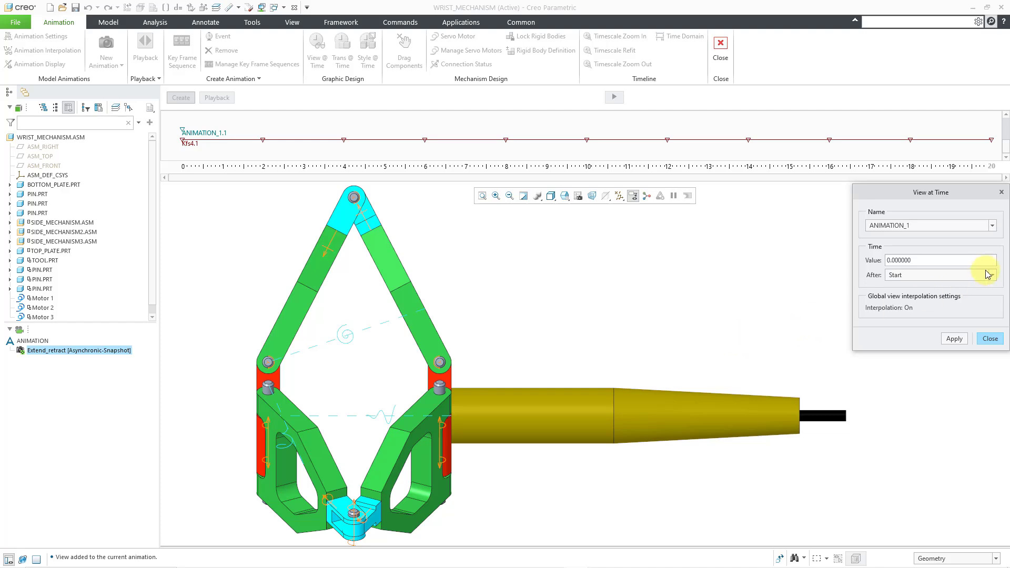
Add the saved view ANIMATION_4 to the animation as a View at Time at 12 after Start.
{"action": "left_click", "coordinate": [992, 228]}
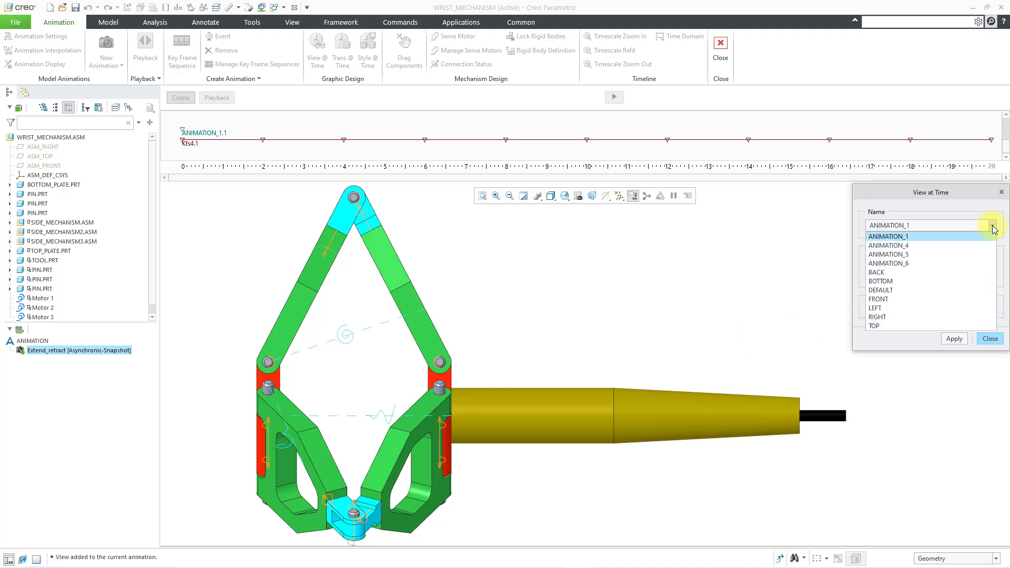
{"action": "left_click", "coordinate": [955, 245]}
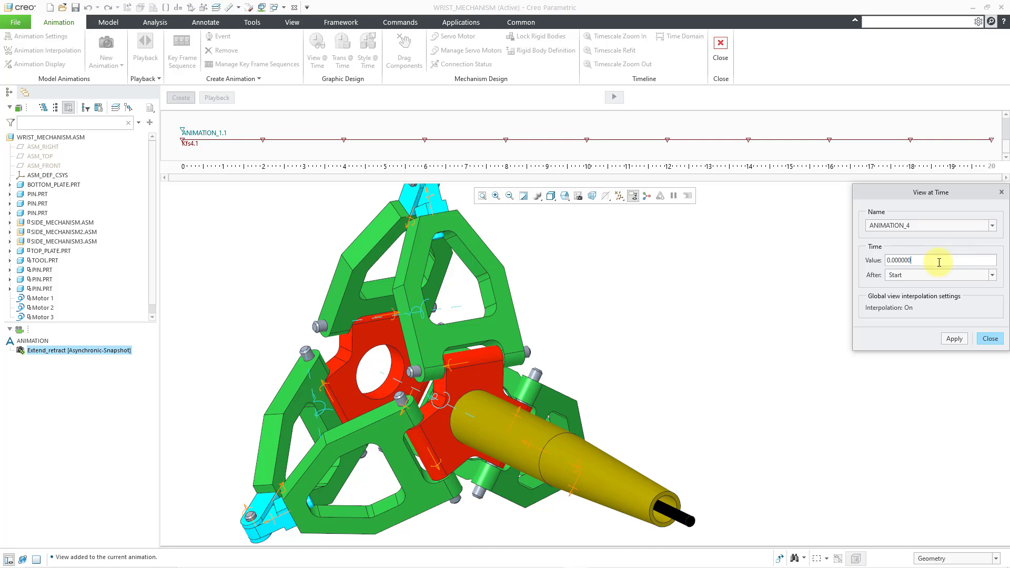
{"action": "double_click", "coordinate": [939, 262]}
{"action": "type", "text": "12"}
{"action": "left_click", "coordinate": [954, 340]}
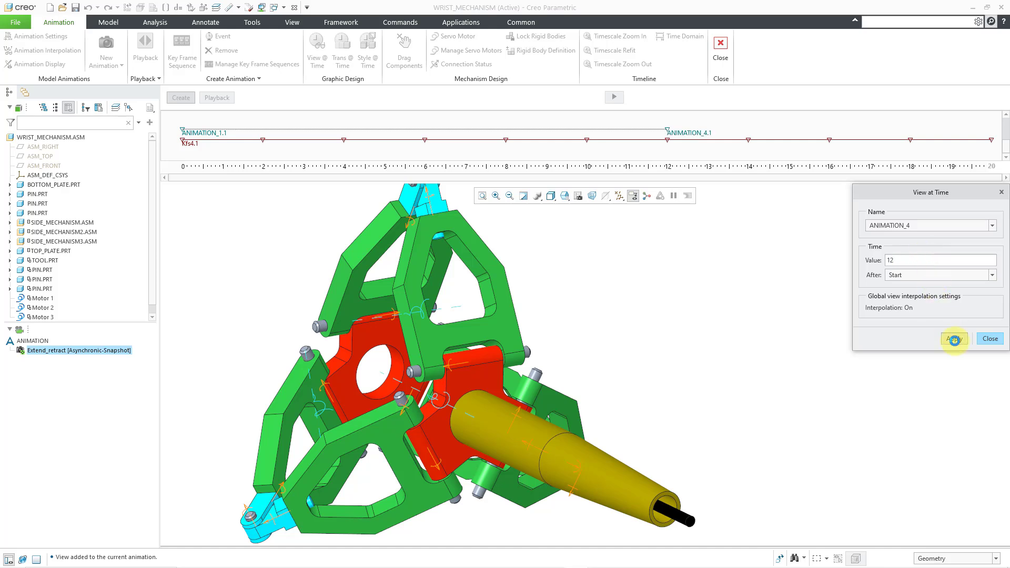
Add the saved view ANIMATION_5 to the animation as a View at Time at 14 after Start.
{"action": "left_click", "coordinate": [914, 225]}
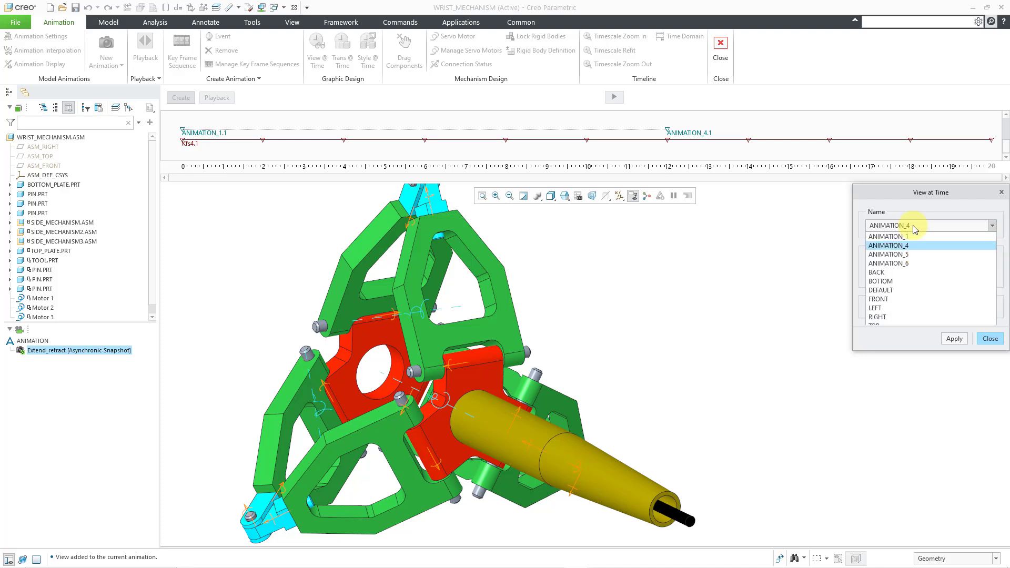
{"action": "left_click", "coordinate": [914, 254]}
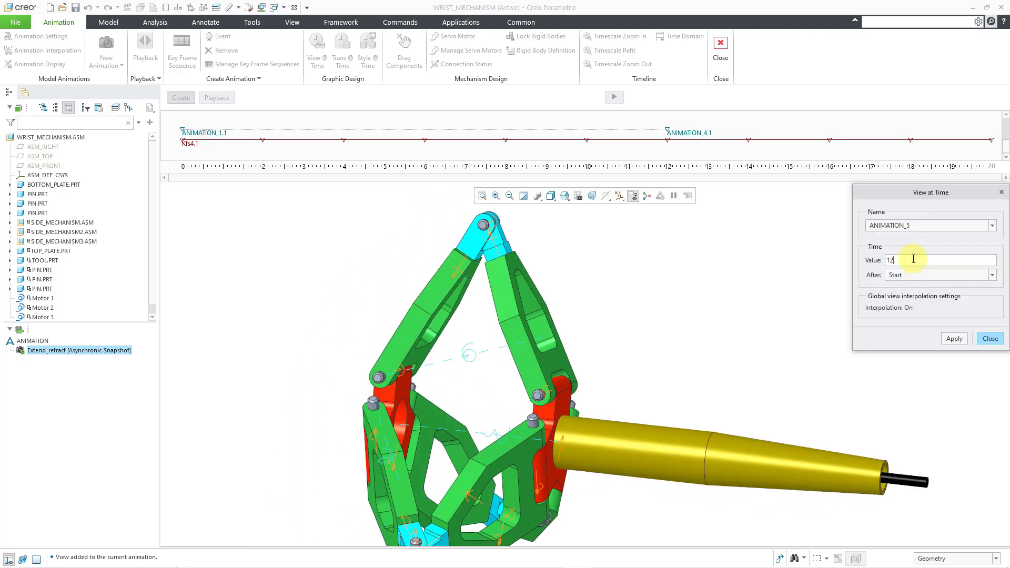
{"action": "double_click", "coordinate": [913, 259]}
{"action": "type", "text": "1"}
{"action": "left_click", "coordinate": [954, 339]}
Add the saved view ANIMATION_6 to the animation as a View at Time at 16 after Start.
{"action": "left_click", "coordinate": [942, 227]}
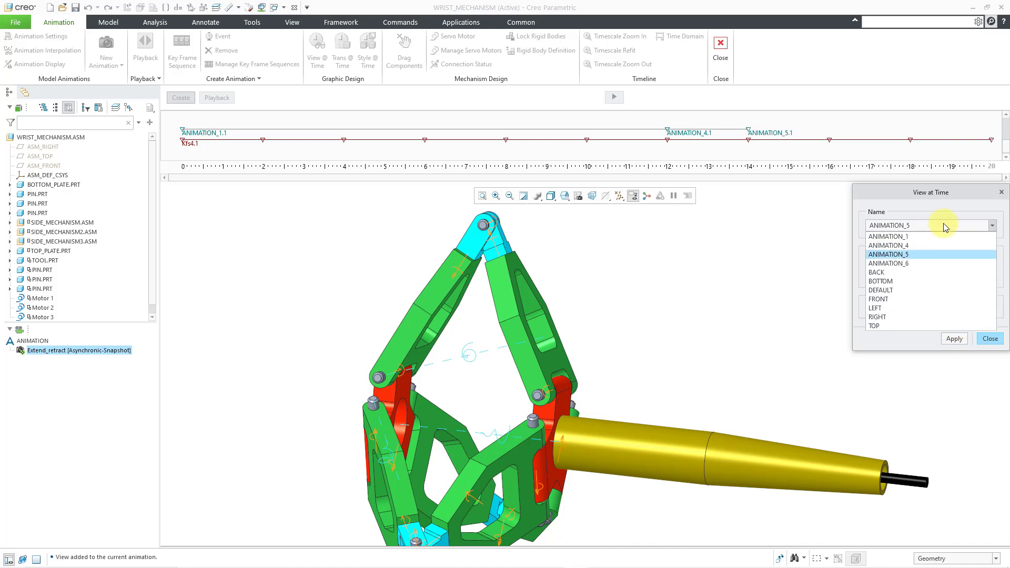
{"action": "left_click", "coordinate": [939, 262]}
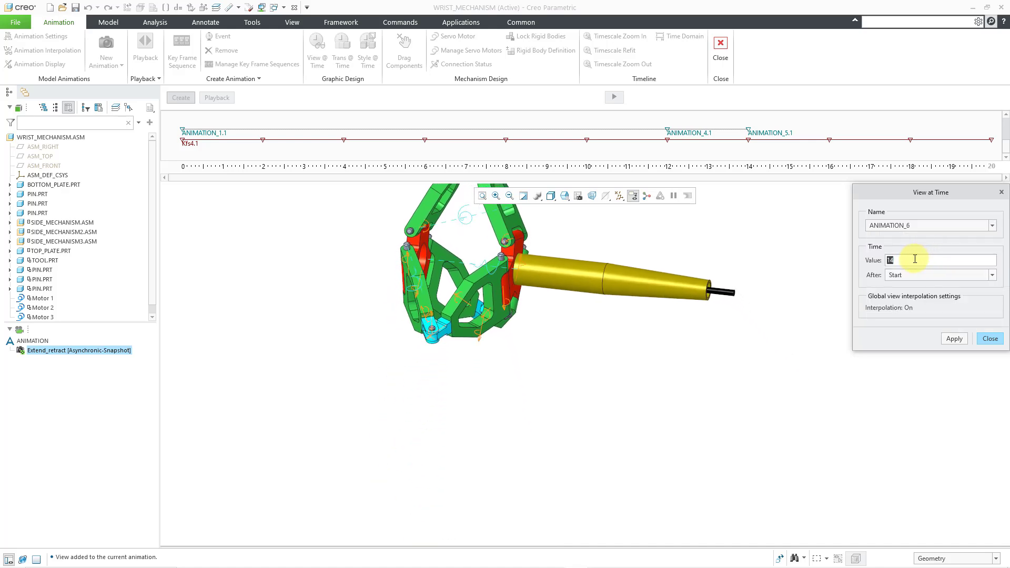
{"action": "type", "text": "1"}
{"action": "left_click", "coordinate": [957, 339]}
Add the saved view ANIMATION_1 at time 20 after Start and finish defining the timed views.
{"action": "left_click", "coordinate": [952, 225]}
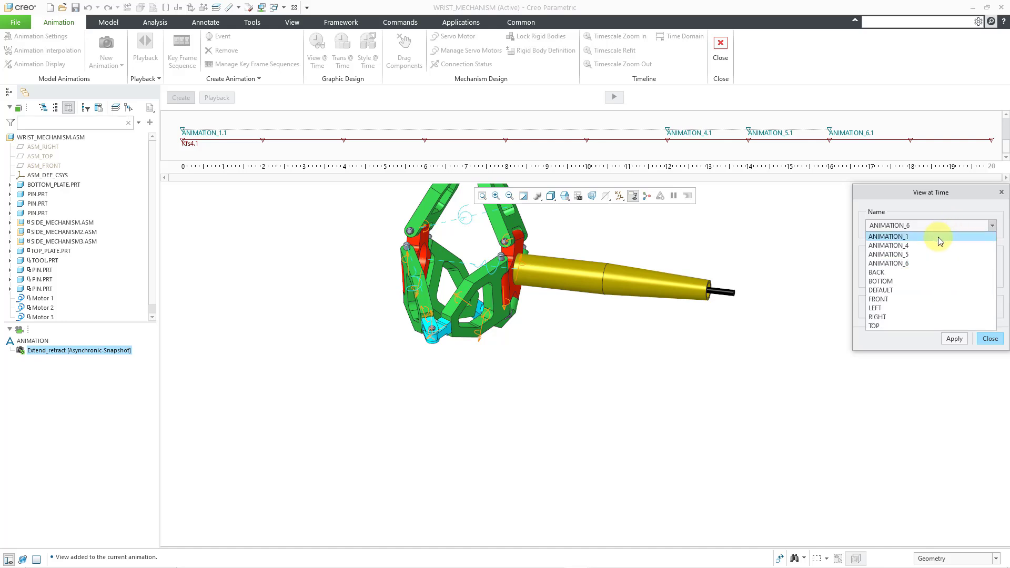
{"action": "left_click", "coordinate": [938, 238]}
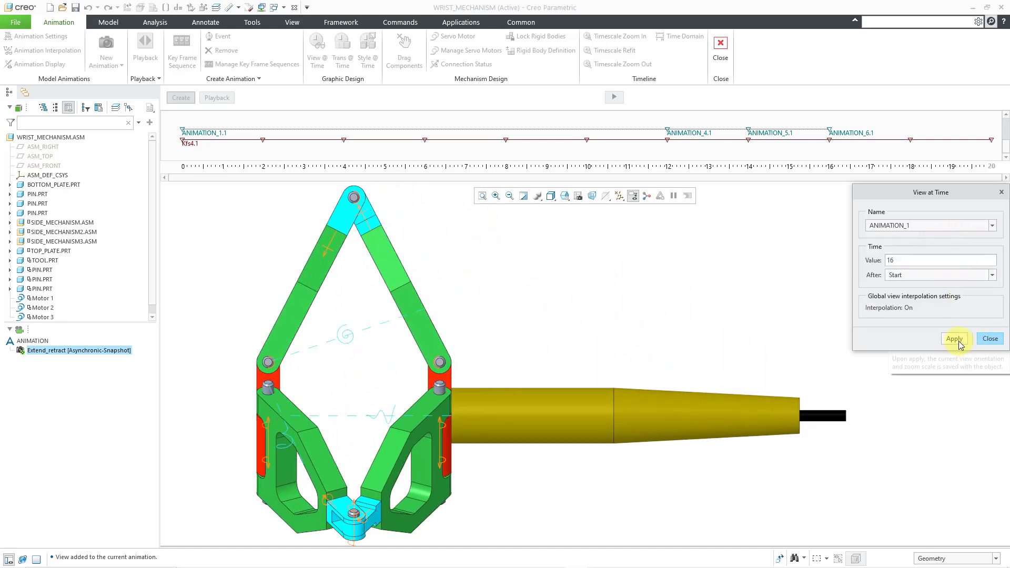
{"action": "double_click", "coordinate": [943, 263]}
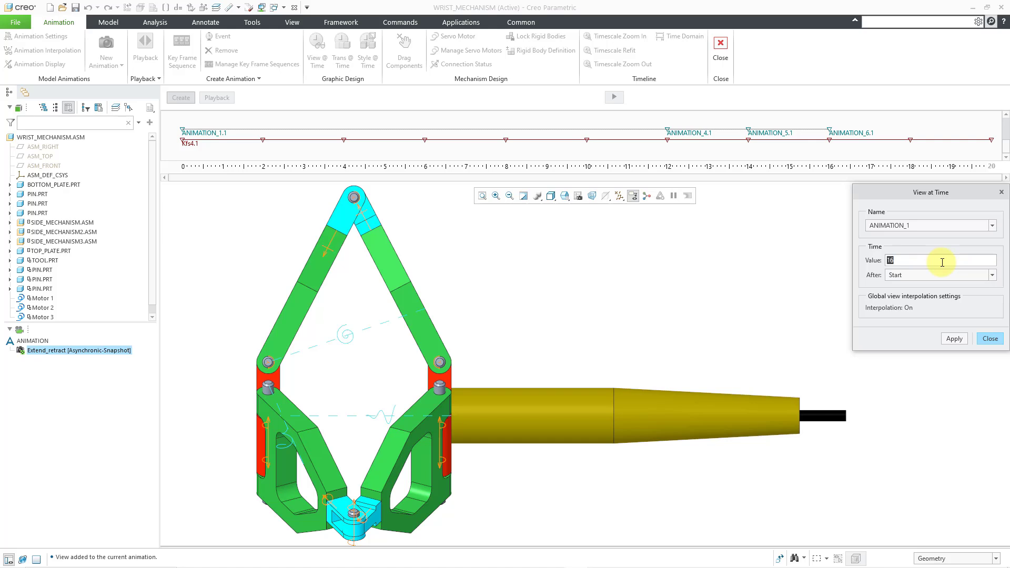
{"action": "type", "text": "20"}
{"action": "left_click", "coordinate": [953, 338]}
{"action": "left_click", "coordinate": [995, 340]}
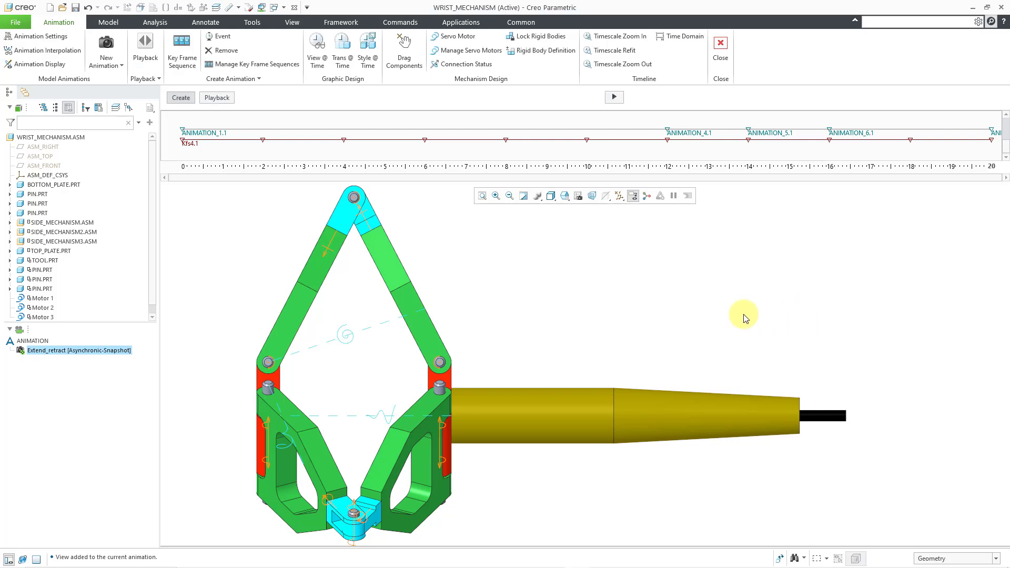
Generate the Extend_retract animation and load its result set for playback.
{"action": "left_click", "coordinate": [614, 98]}
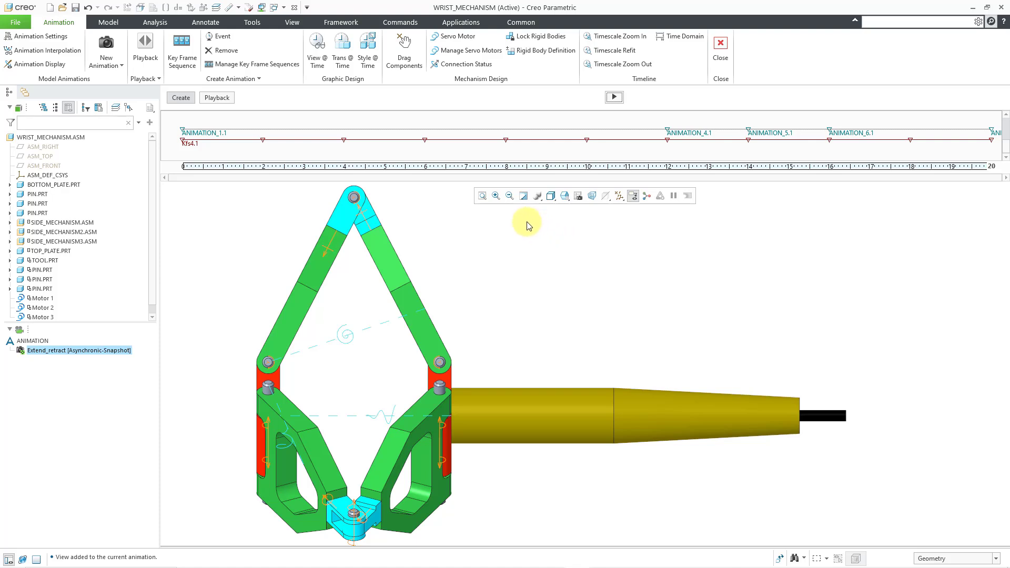
{"action": "left_click", "coordinate": [145, 49]}
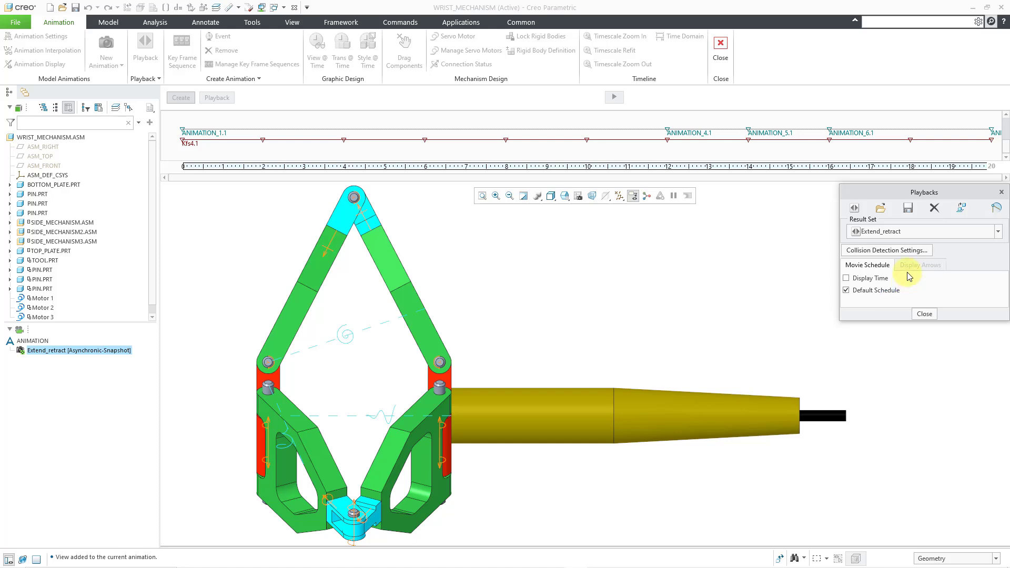
{"action": "left_click", "coordinate": [855, 210]}
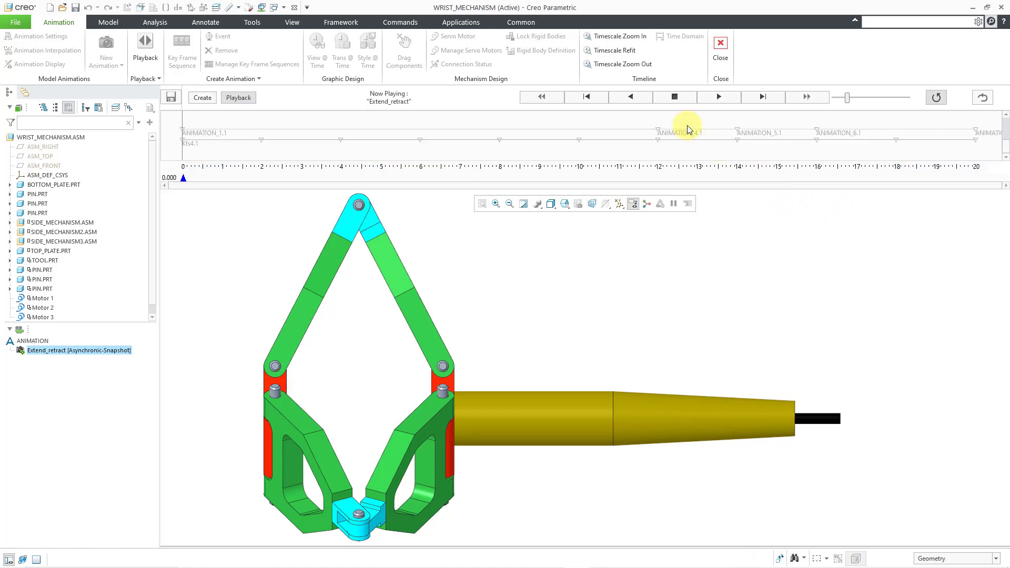
Play the Extend_retract animation, slow the playback speed slightly, and stop it partway through.
{"action": "left_click", "coordinate": [721, 97]}
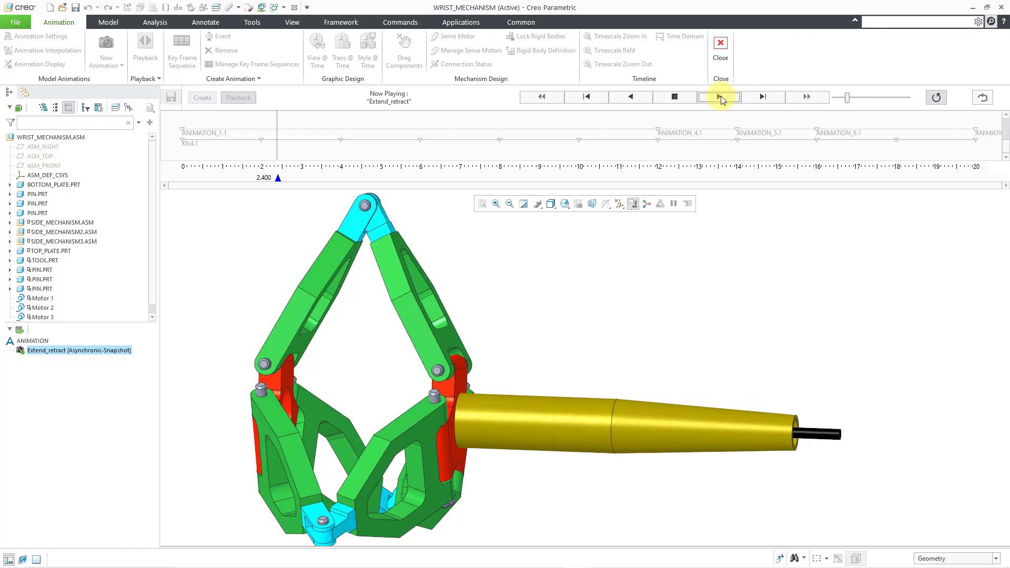
{"action": "left_click_drag", "start_coordinate": [849, 100], "coordinate": [844, 99]}
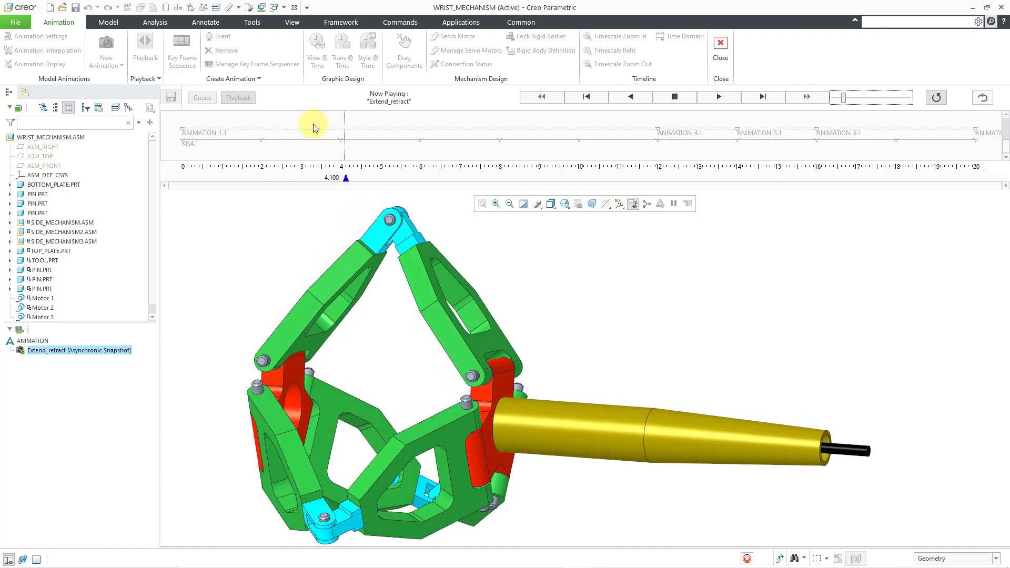
{"action": "left_click", "coordinate": [676, 95]}
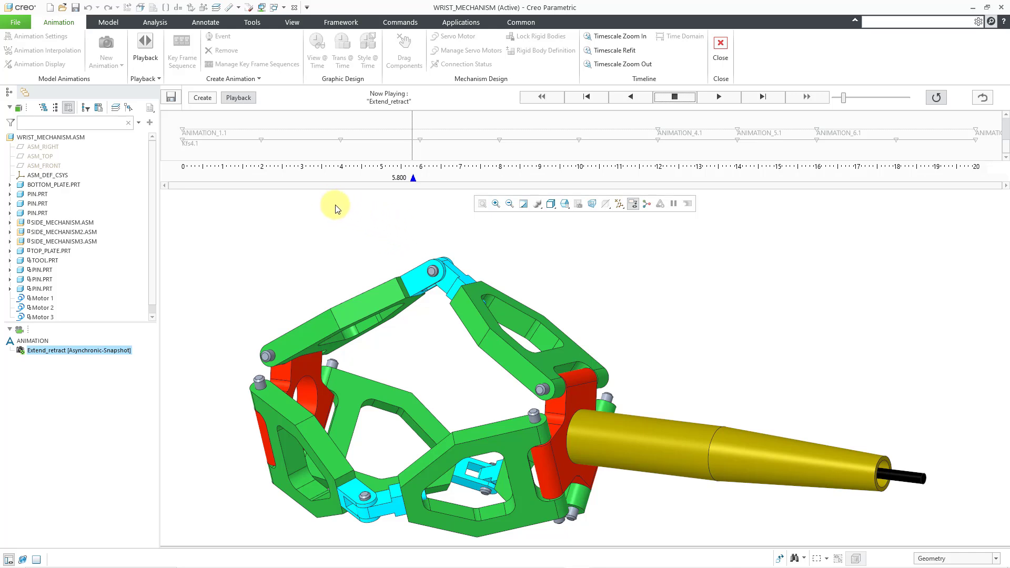
Examine the movie capture settings and output formats for the animation, keeping MPEG, and leave without recording.
{"action": "left_click", "coordinate": [172, 100]}
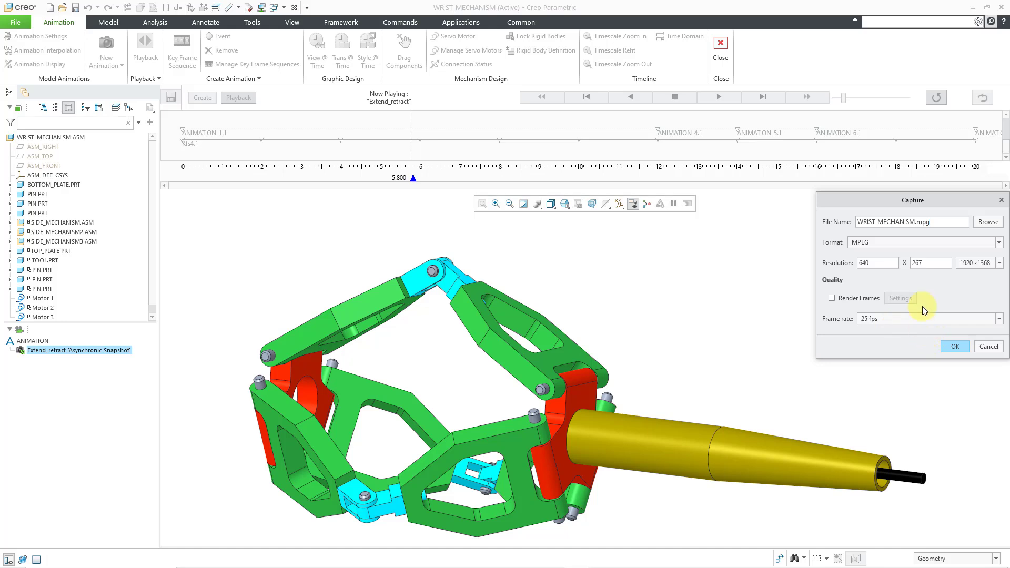
{"action": "left_click", "coordinate": [1000, 243]}
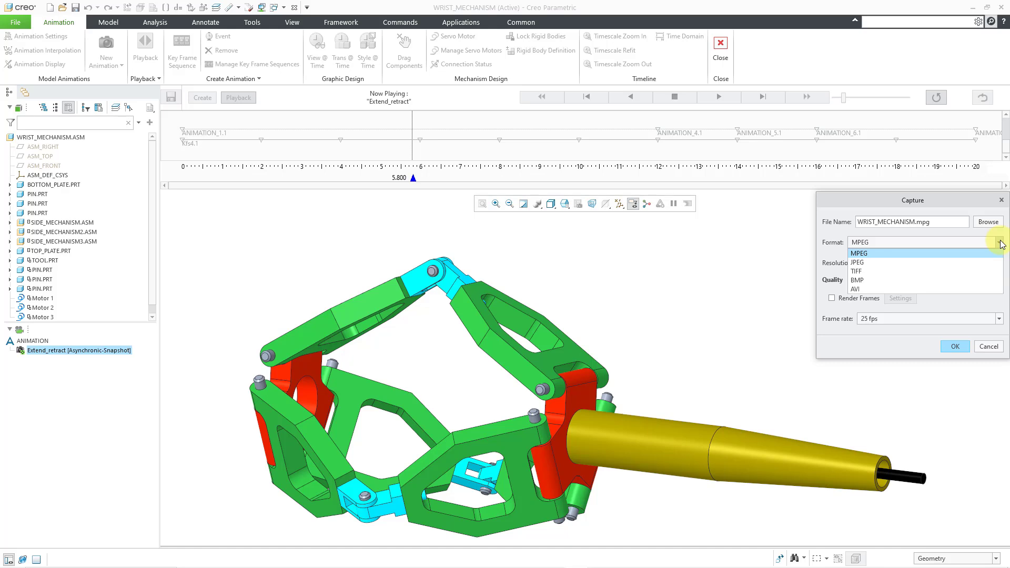
{"action": "left_click", "coordinate": [936, 253]}
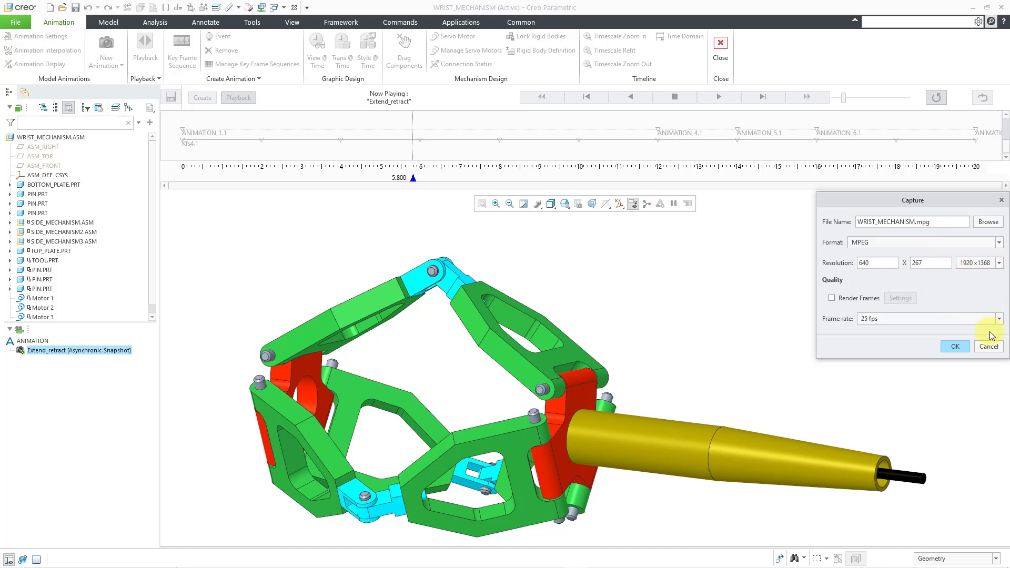
{"action": "left_click", "coordinate": [989, 347]}
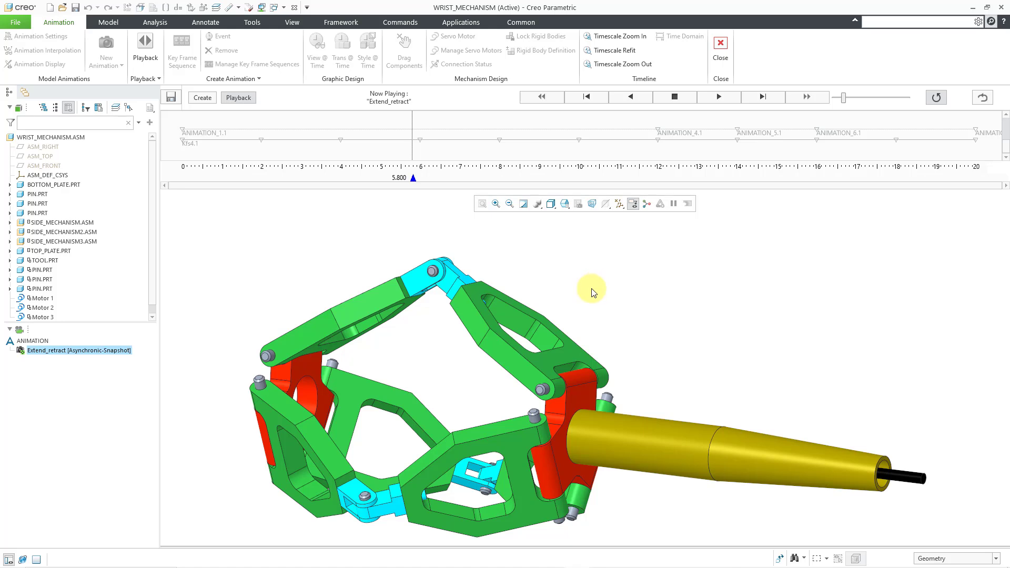
{"action": "middle_click_drag", "start_coordinate": [586, 312], "coordinate": [577, 285], "text": "shift"}
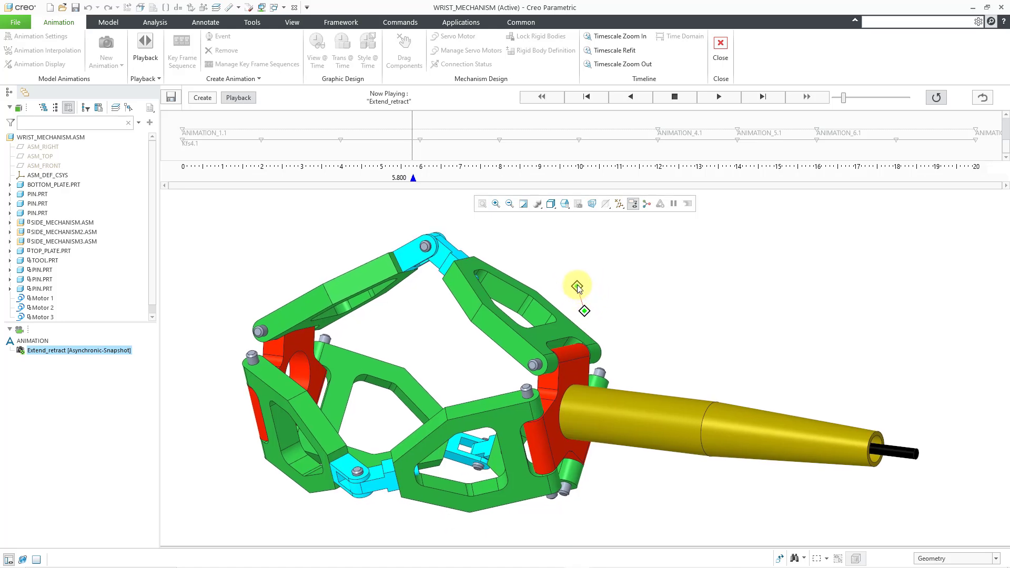